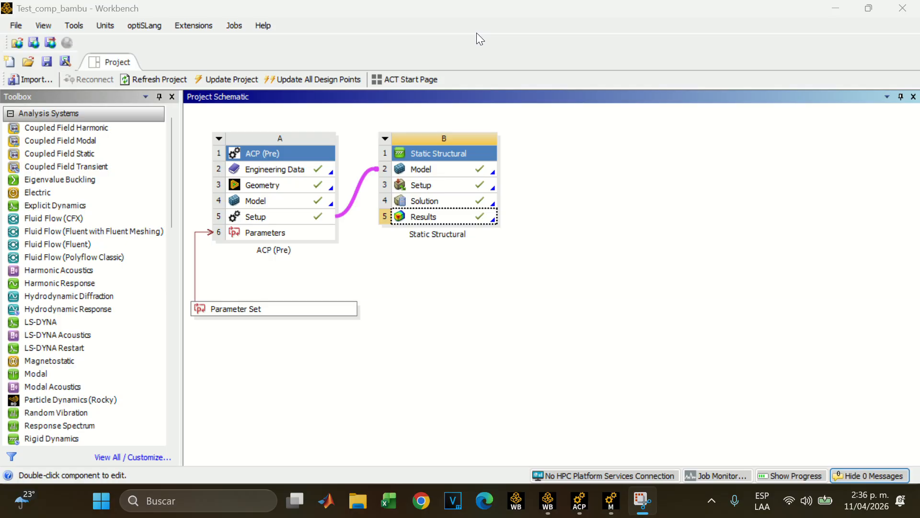
Browse the Workbench toolbox down to the Component Systems group that offers ACP (Pre)
scroll(79, 261, "down", 10)
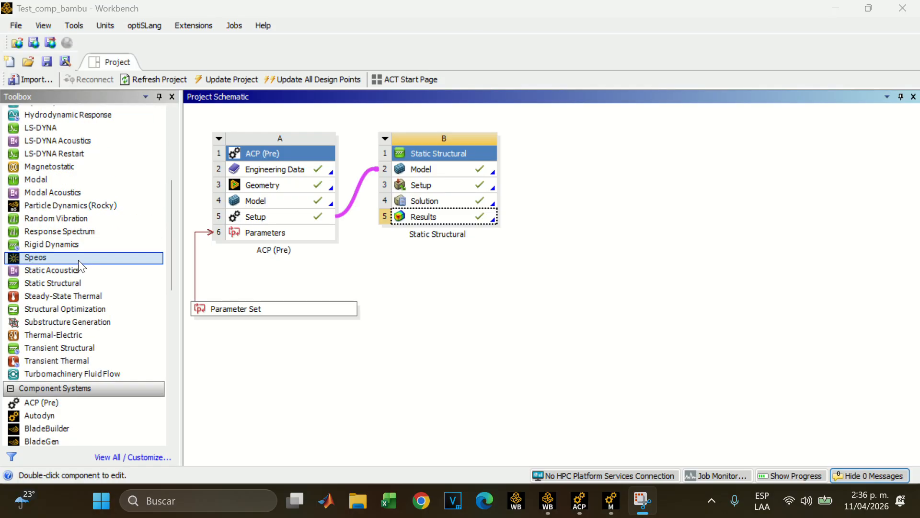
scroll(80, 261, "down", 2)
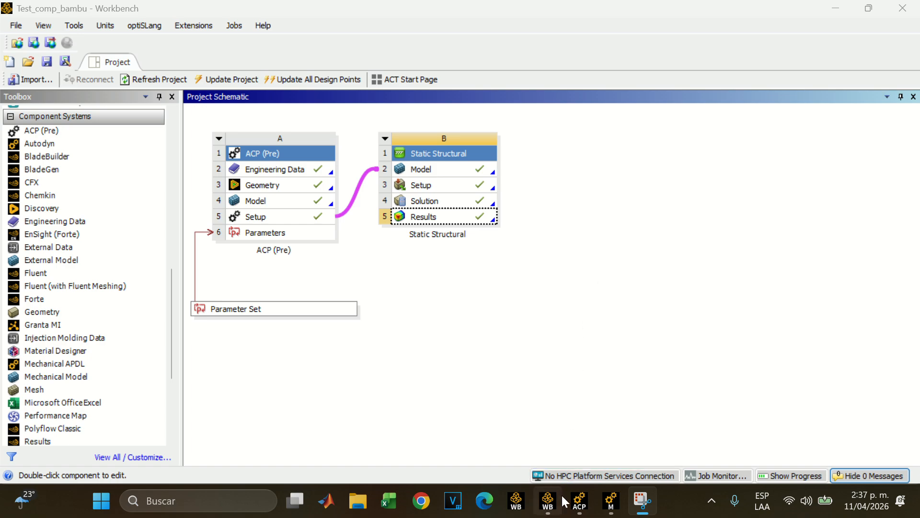
Switch to DesignModeler for the ACP (Pre) geometry, expand SurfaceSk1 and the part in the tree, and inspect the rectangular surface
mouse_move(574, 504)
mouse_move(611, 509)
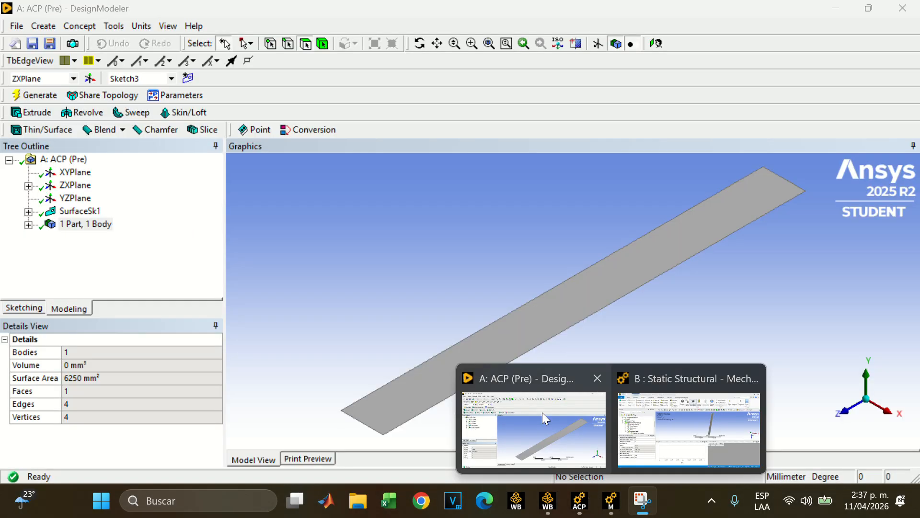
left_click(542, 412)
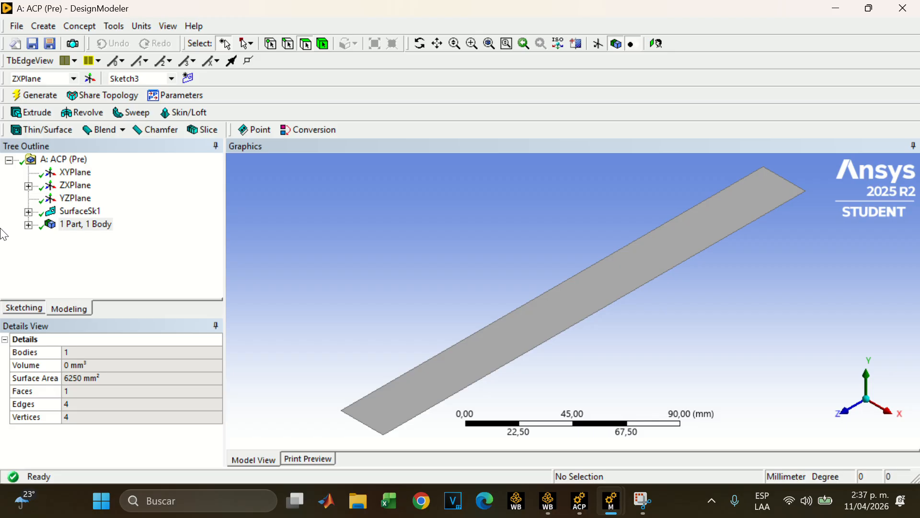
left_click(28, 211)
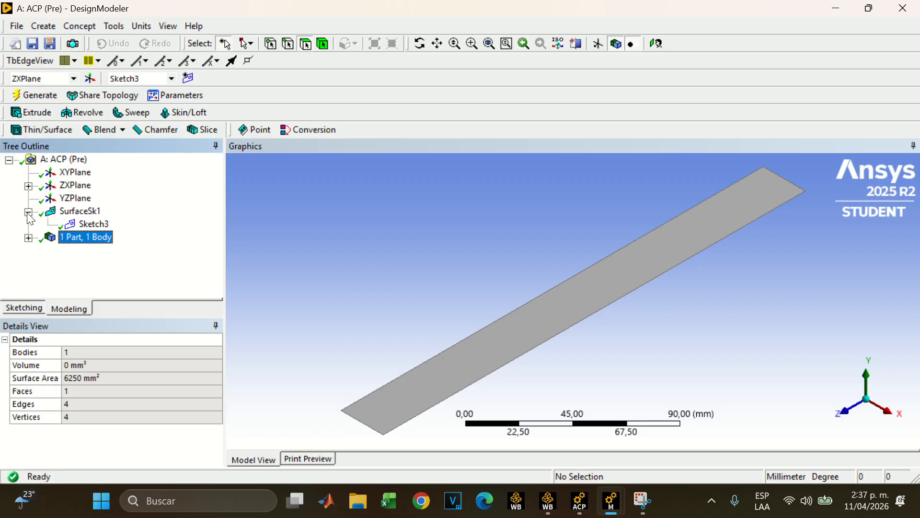
left_click(28, 238)
middle_click_drag(414, 270, 346, 324)
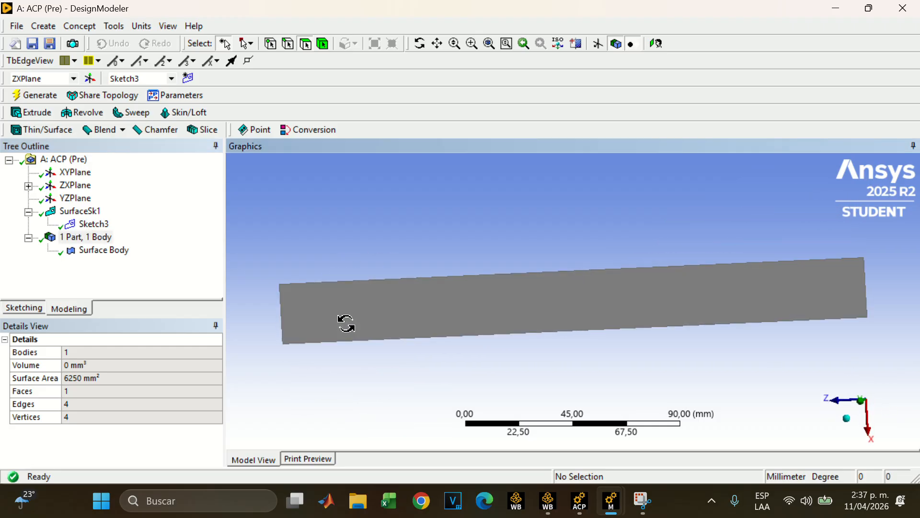
middle_click_drag(346, 324, 479, 442)
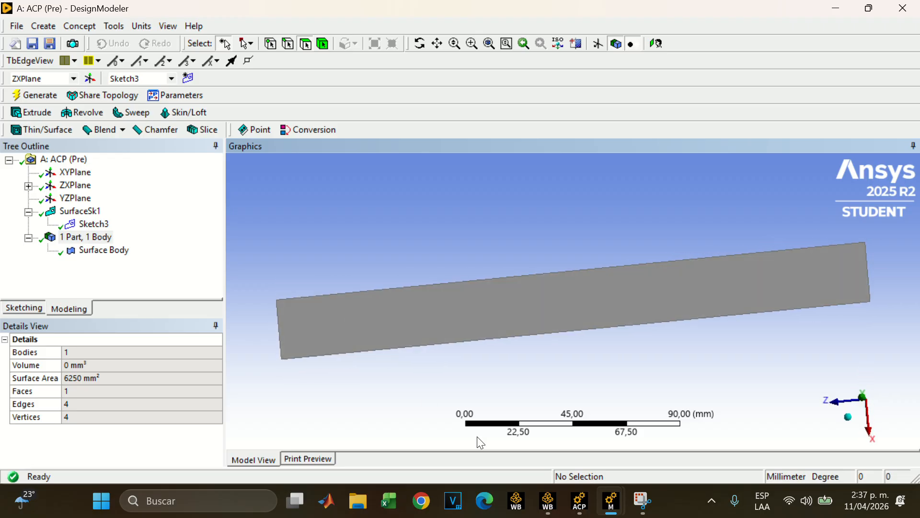
Examine the dimensions of Sketch3 and the details of the Surface Body in DesignModeler
left_click(548, 501)
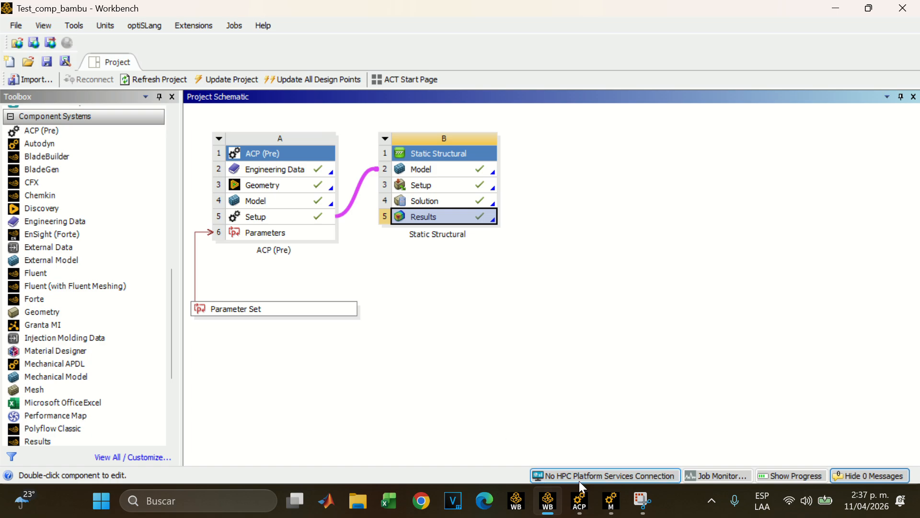
mouse_move(611, 501)
left_click(536, 426)
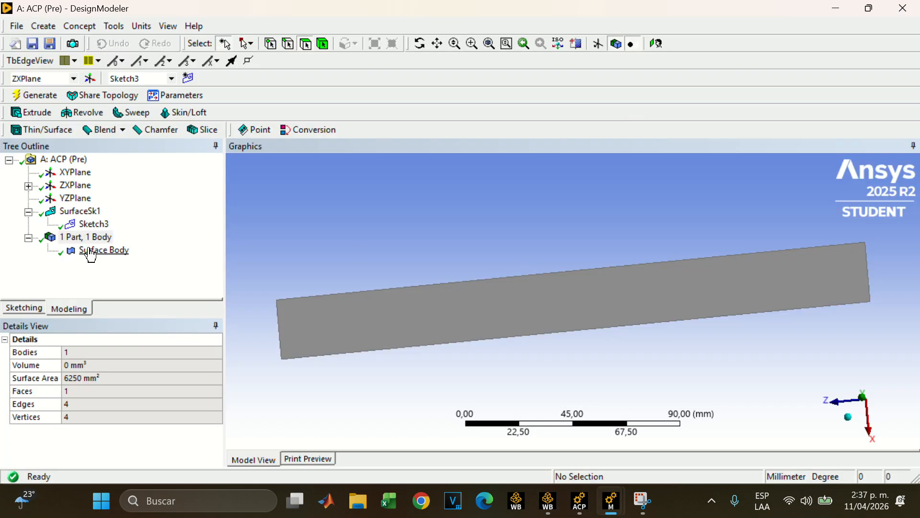
left_click(94, 224)
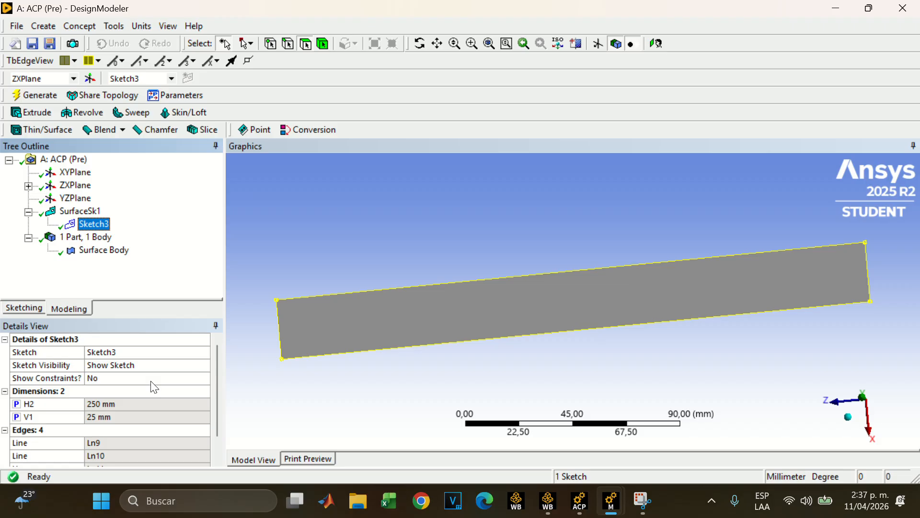
left_click(109, 251)
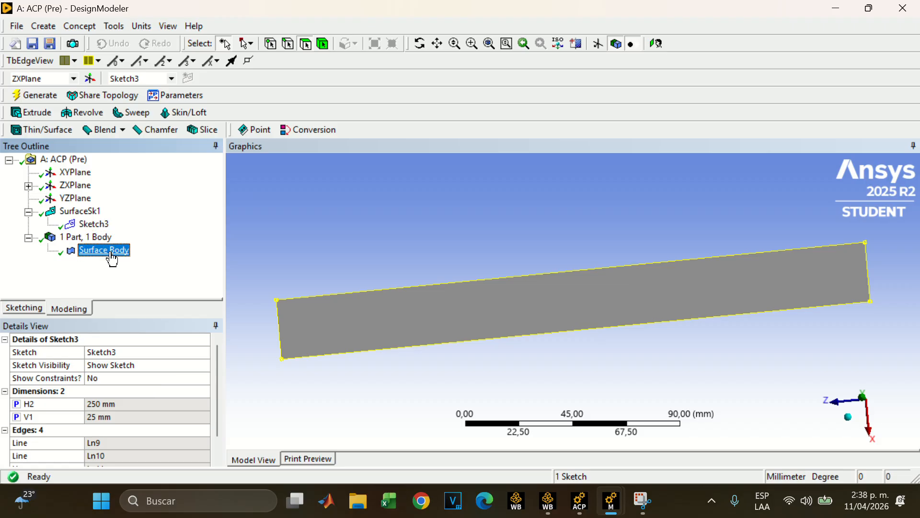
middle_click_drag(338, 243, 265, 261)
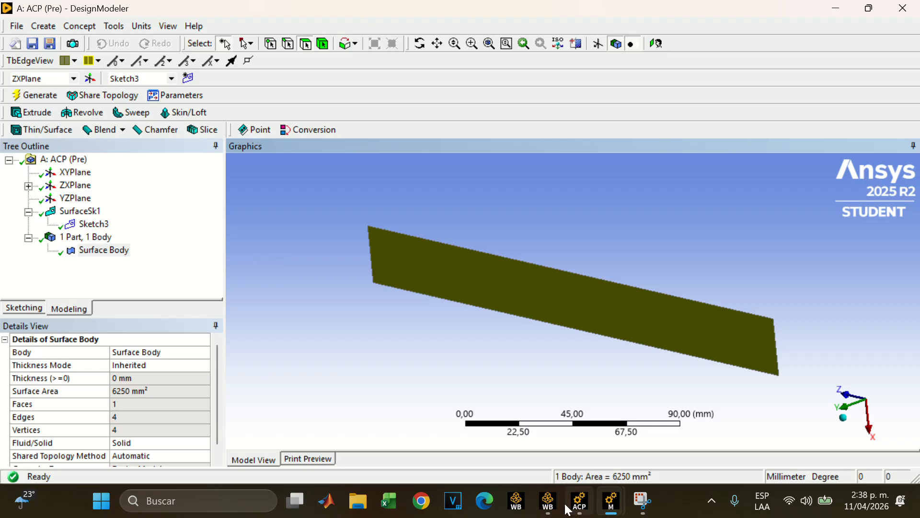
Close DesignModeler and switch to Ansys Composite PrepPost for the ACP (Pre) system
mouse_move(616, 500)
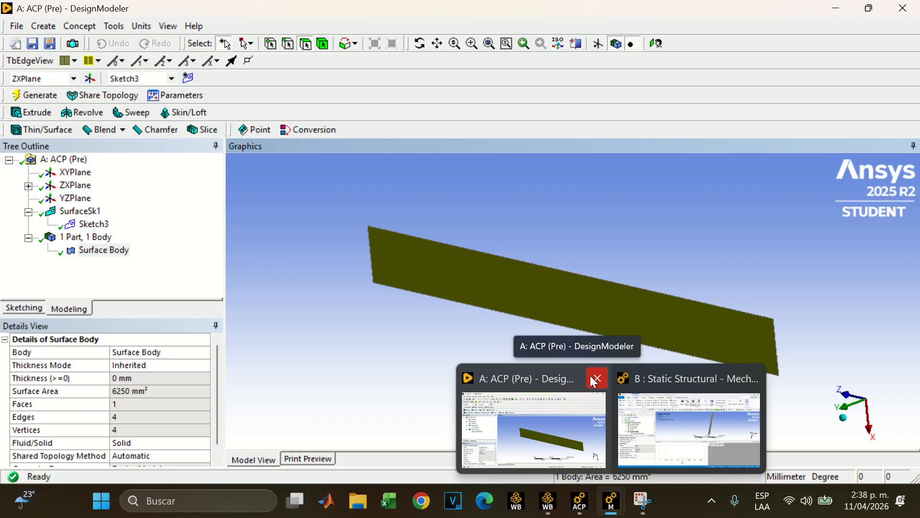
left_click(594, 381)
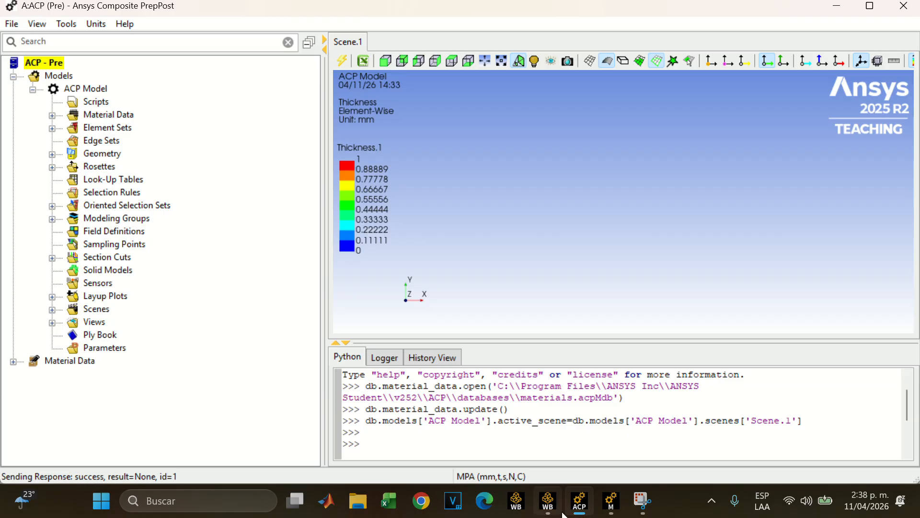
mouse_move(563, 514)
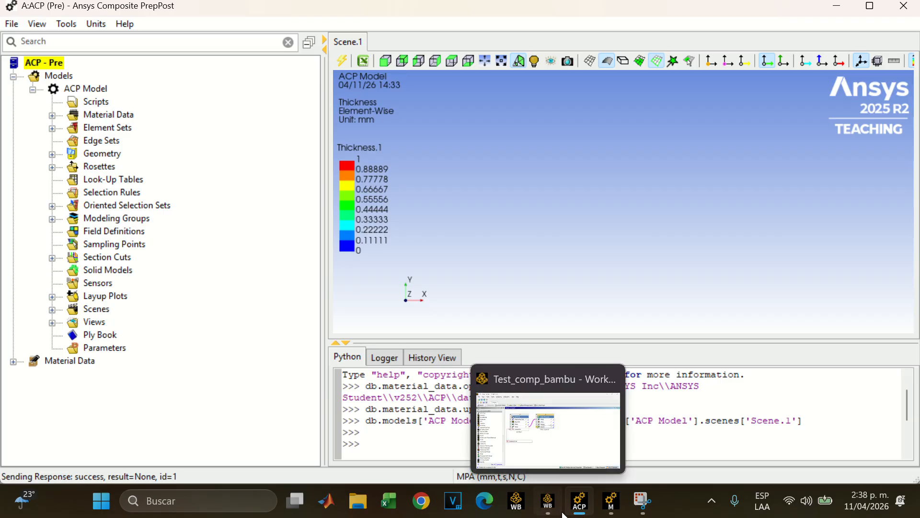
left_click(563, 514)
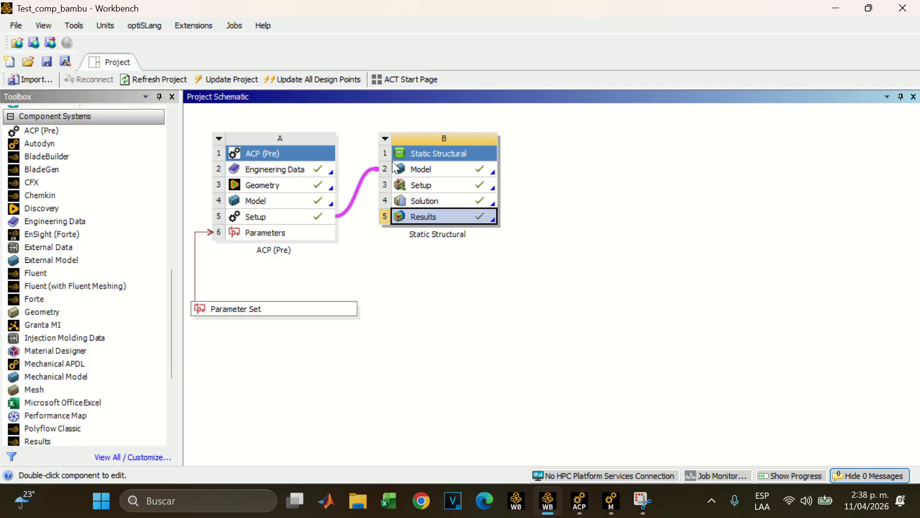
left_click(593, 506)
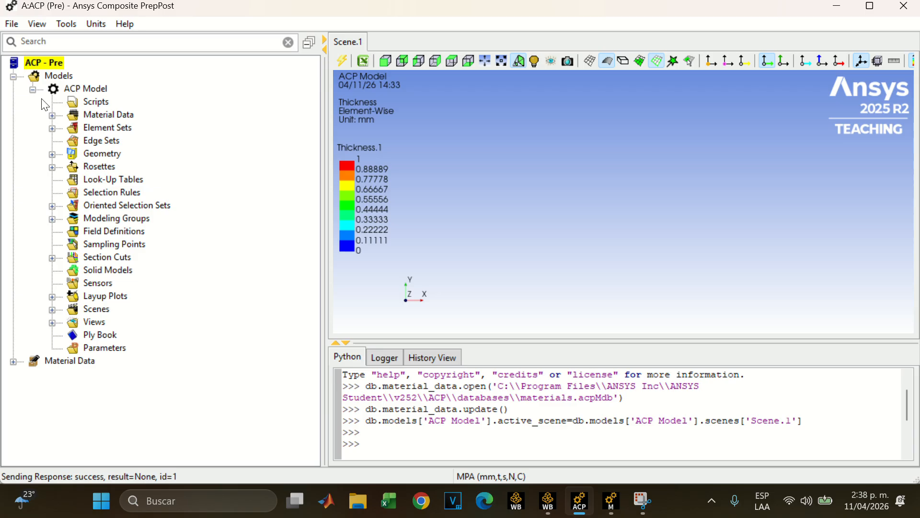
Expand the ACP model's Materials and Fabrics, and examine Epoxy Carbon UD (230 GPa) Prepreg, the Bamboo.1 fabric and the surface in the scene
left_click(52, 115)
left_click(71, 129)
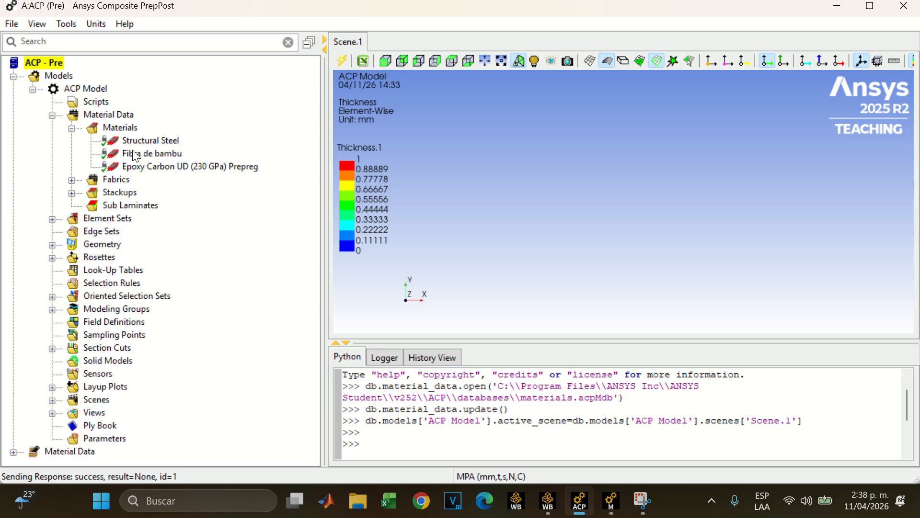
left_click(173, 168)
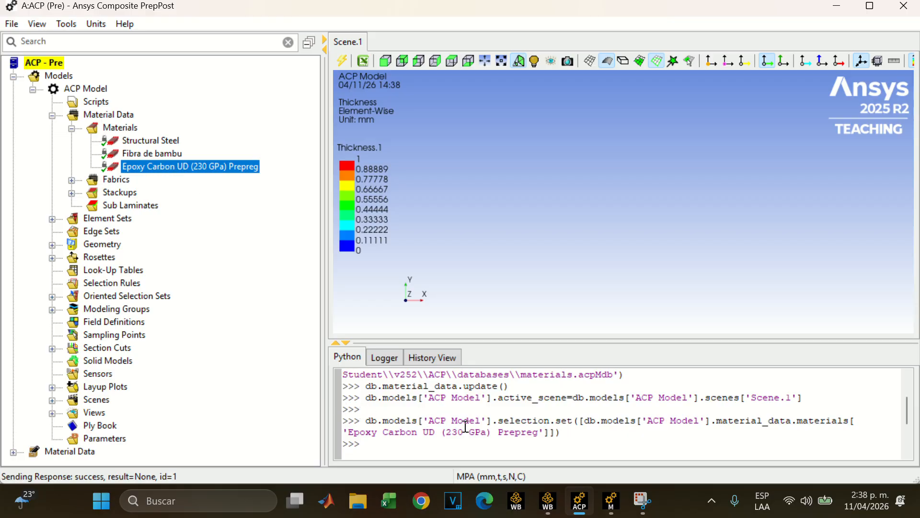
left_click(71, 180)
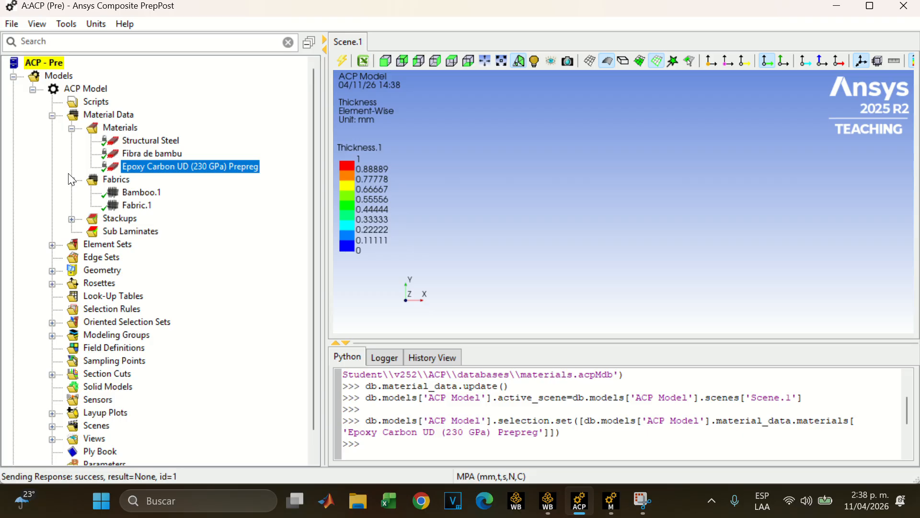
left_click(141, 192)
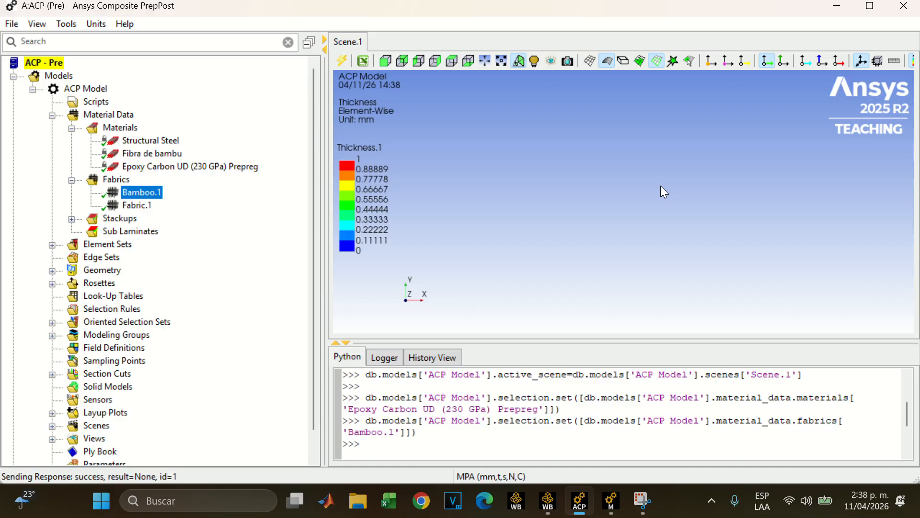
left_click_drag(661, 185, 582, 234)
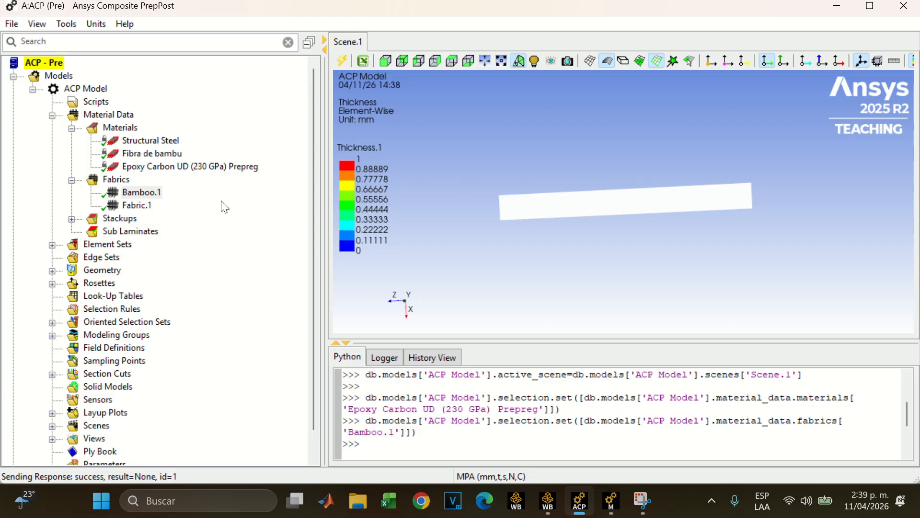
Expand the stackups, review the Bamboo.1 fabric's properties with Fibra de bambu as its material, and close them
left_click(71, 219)
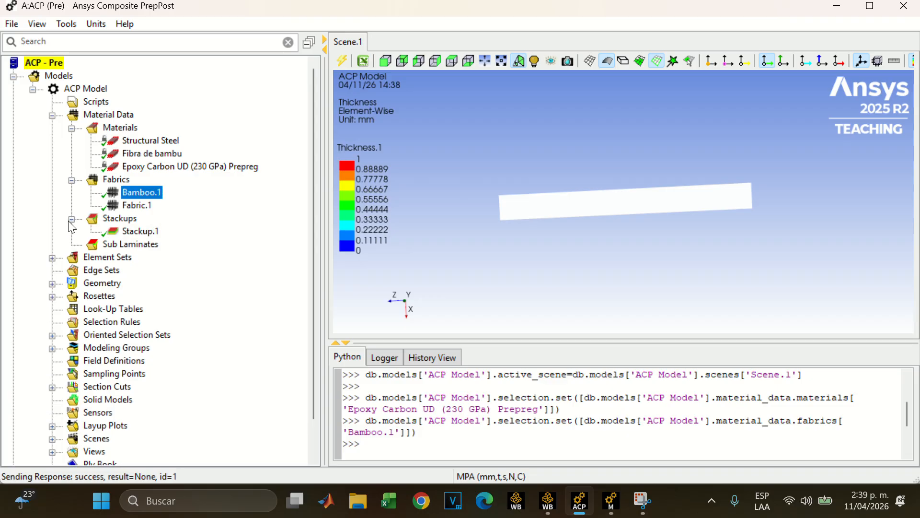
left_click(136, 205)
left_click(143, 194)
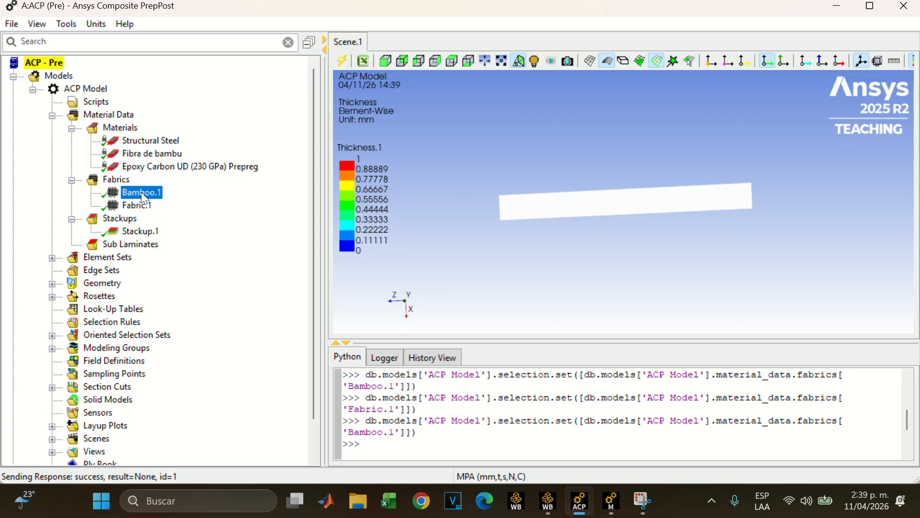
double_click(142, 193)
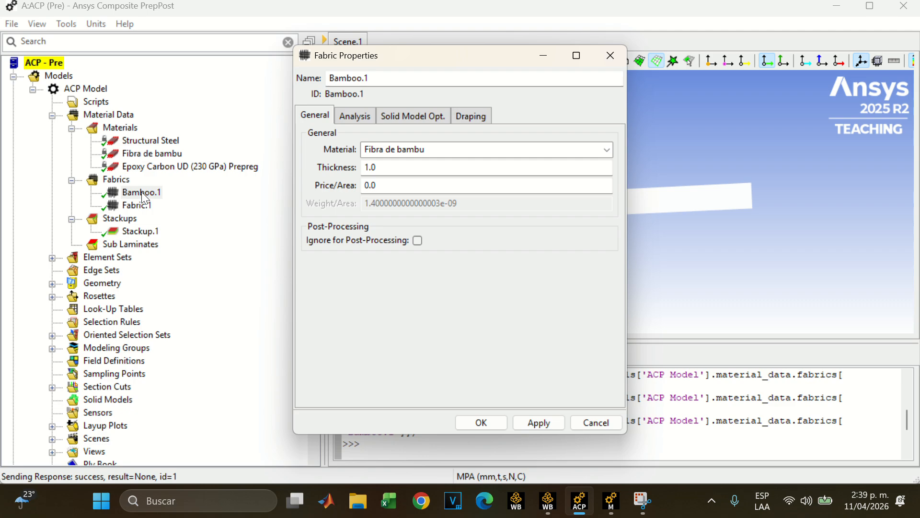
left_click_drag(309, 57, 259, 67)
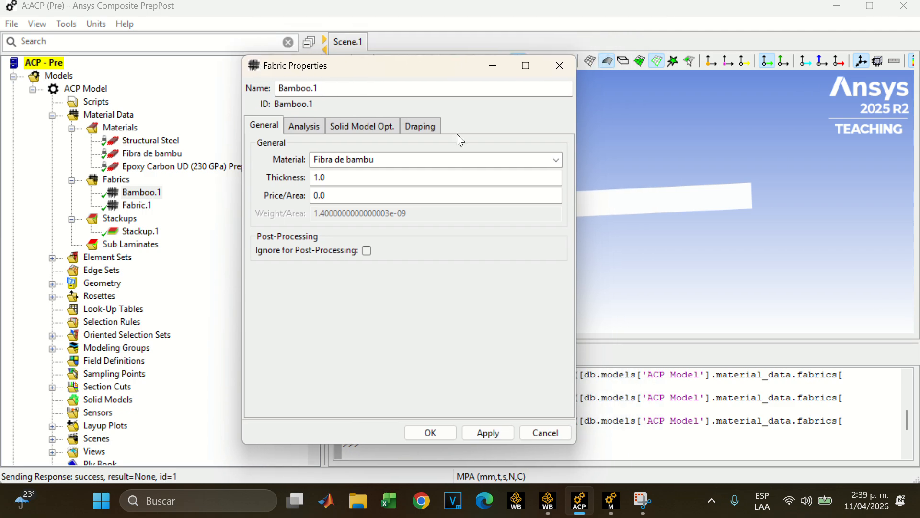
left_click(556, 162)
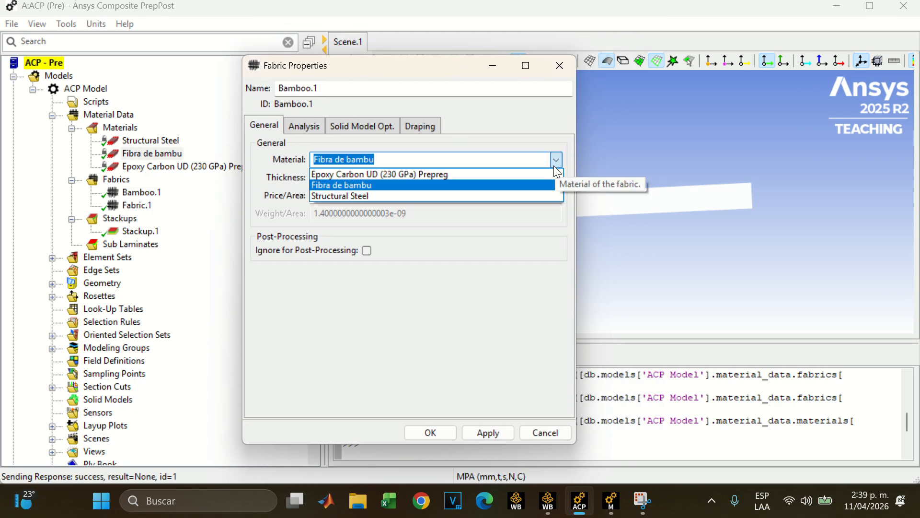
left_click(340, 186)
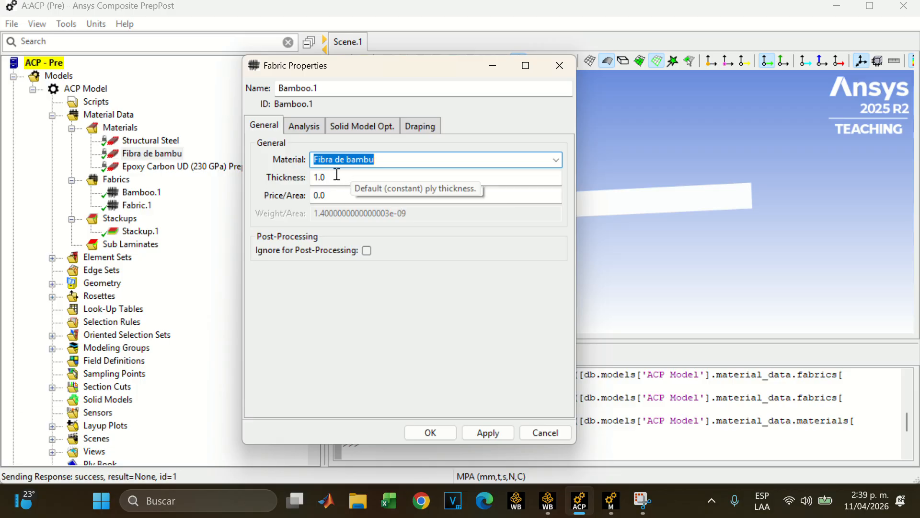
left_click(550, 88)
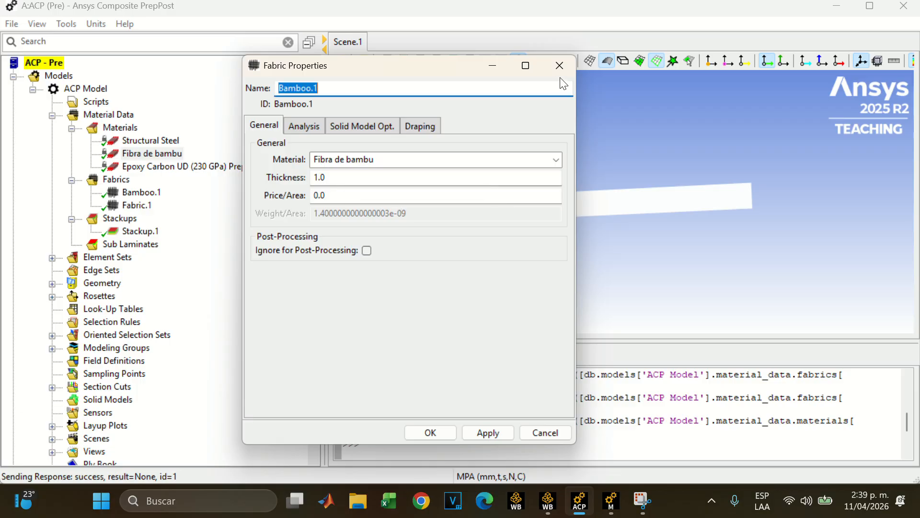
left_click(559, 65)
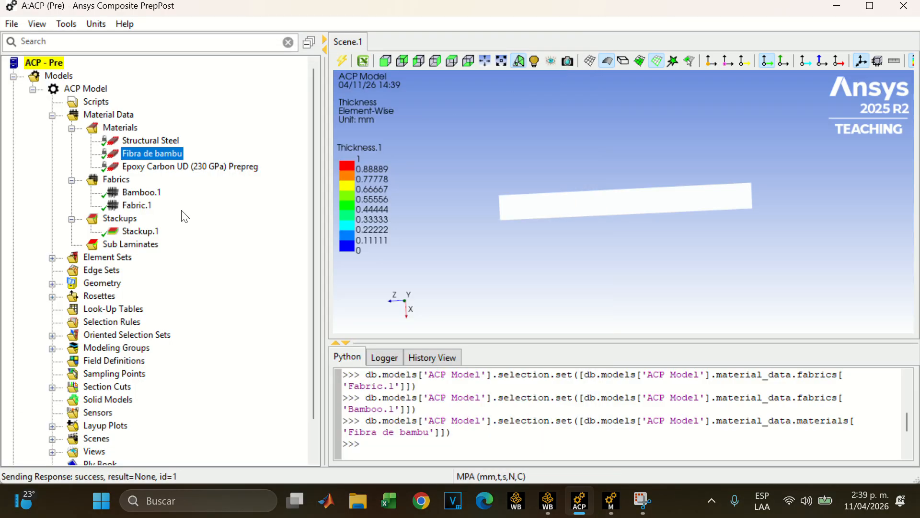
Review the properties of Fabric.1, close them and collapse the fabrics list
double_click(141, 207)
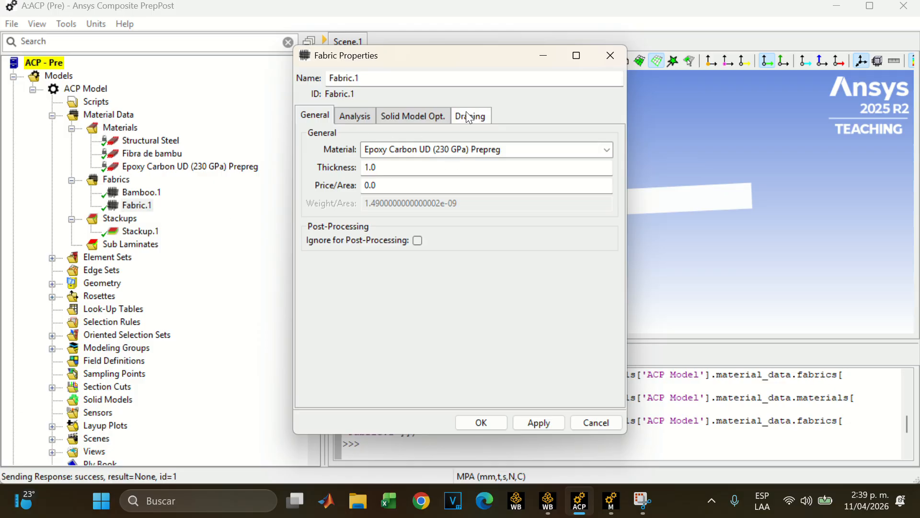
left_click(609, 63)
left_click(72, 180)
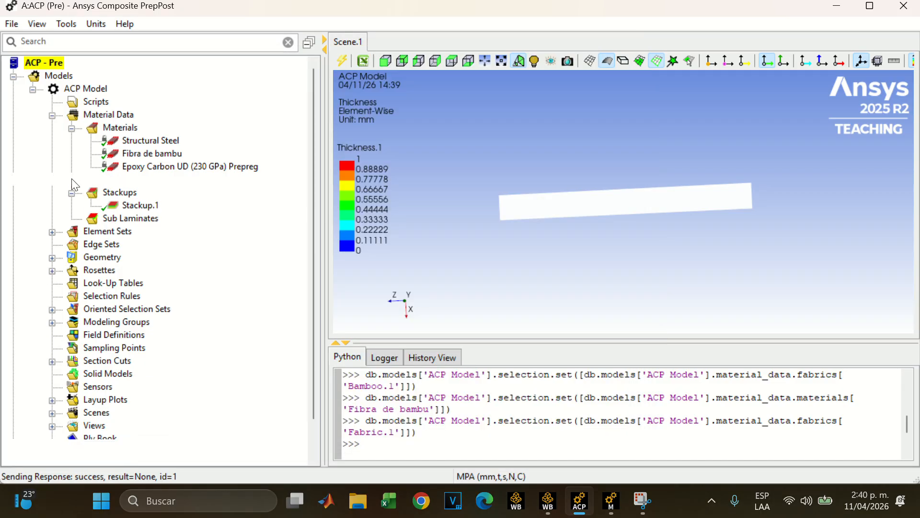
Review the fabric and angle definition in Stackup.1's properties, close them and inspect the surface edge-on
left_click(123, 208)
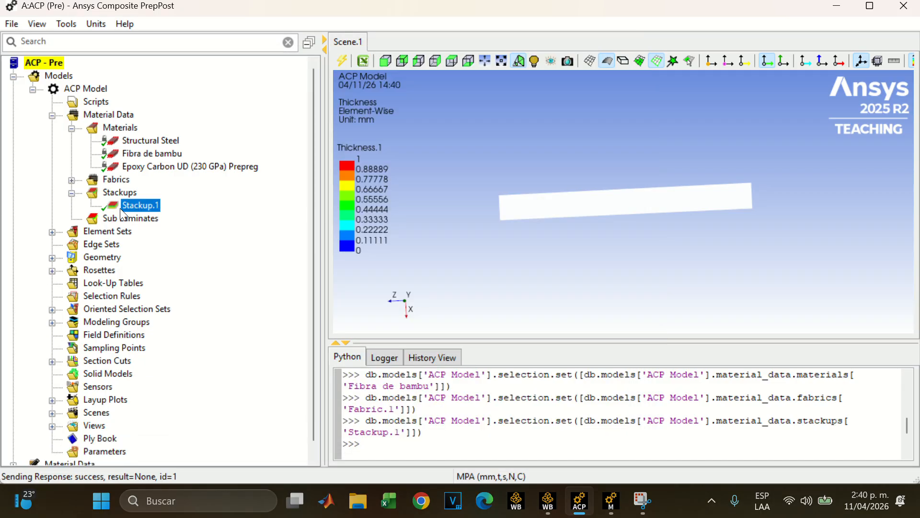
double_click(132, 207)
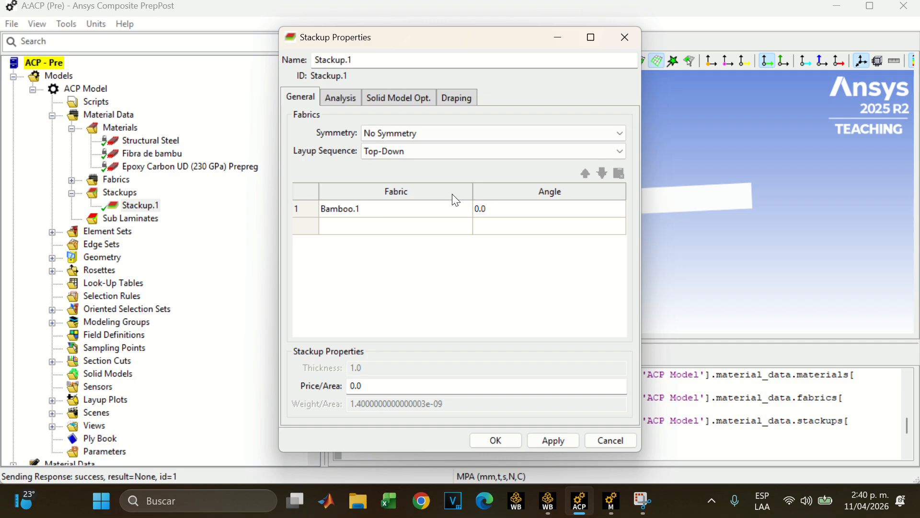
left_click(624, 37)
left_click_drag(643, 208, 628, 101)
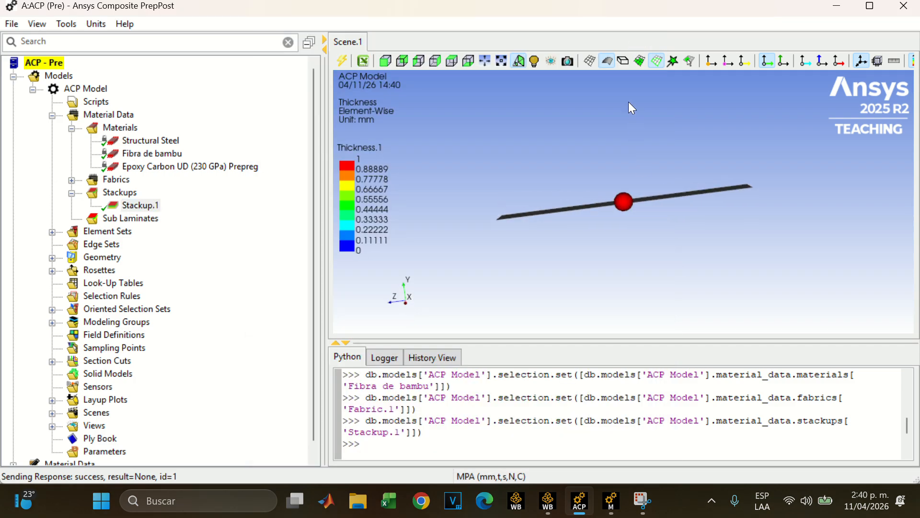
Inspect the surface's face, review Stackup.1's fabric and angle definition, then close its properties and collapse the stackups
left_click_drag(602, 166, 618, 262)
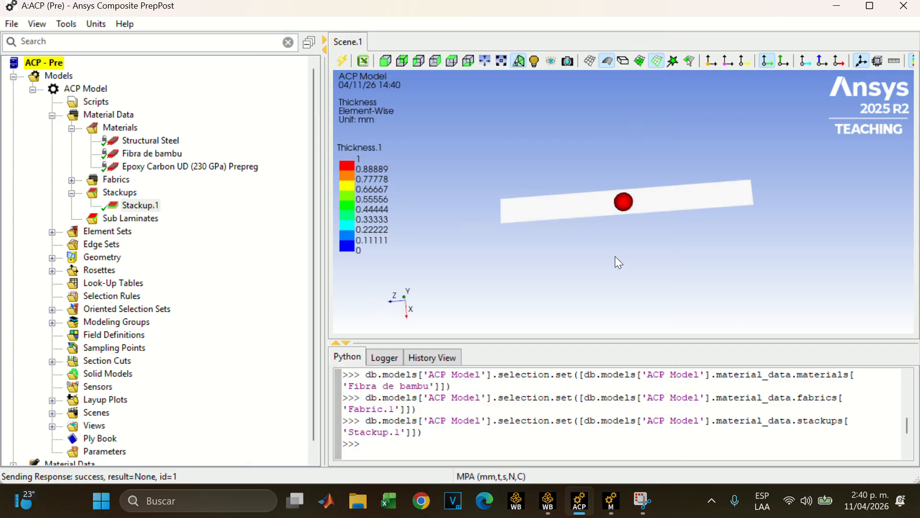
double_click(140, 205)
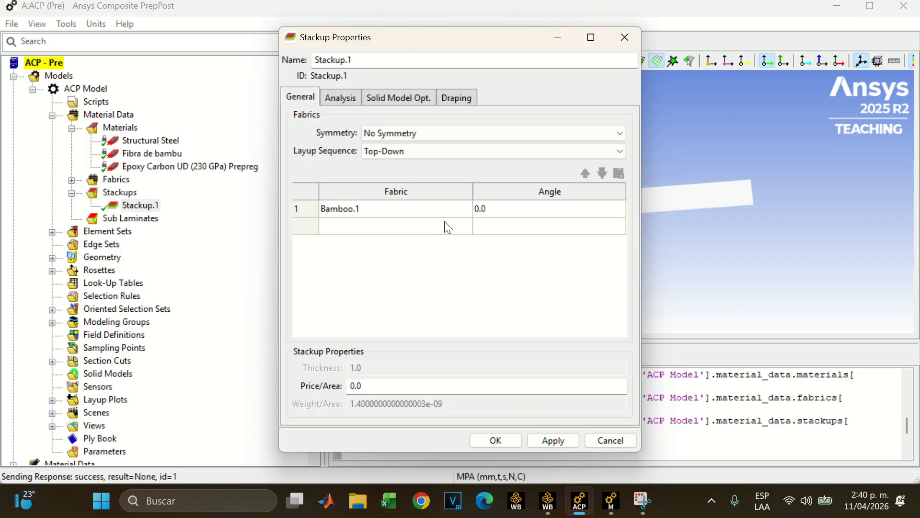
left_click(626, 37)
left_click(71, 192)
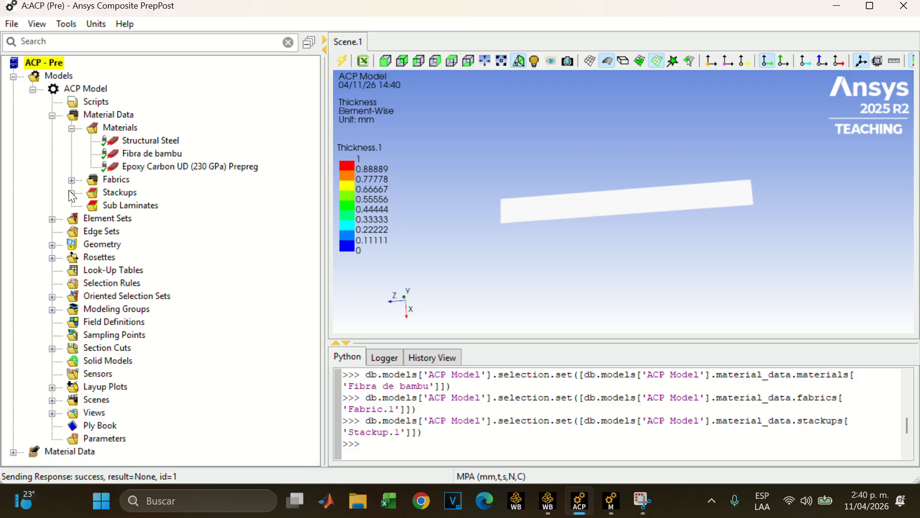
Expand the element sets, review the properties of All_Elements and close them
left_click(52, 219)
double_click(130, 232)
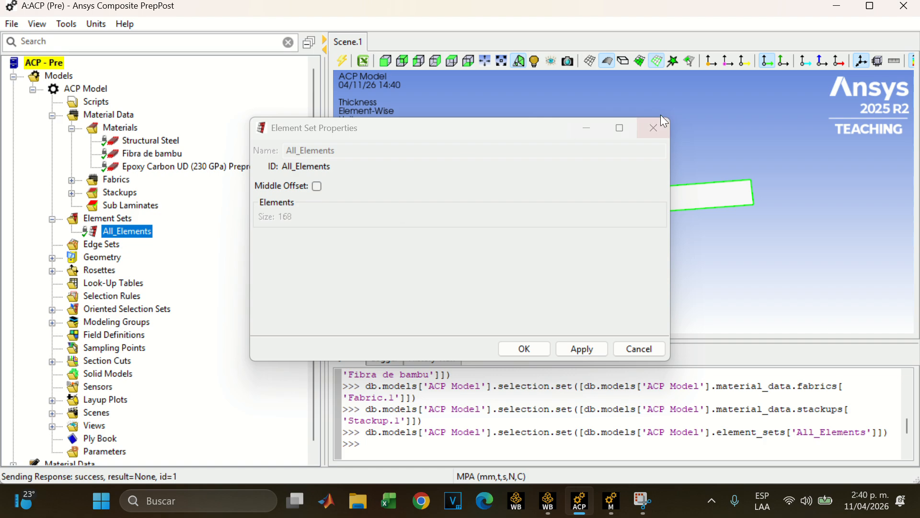
left_click(662, 127)
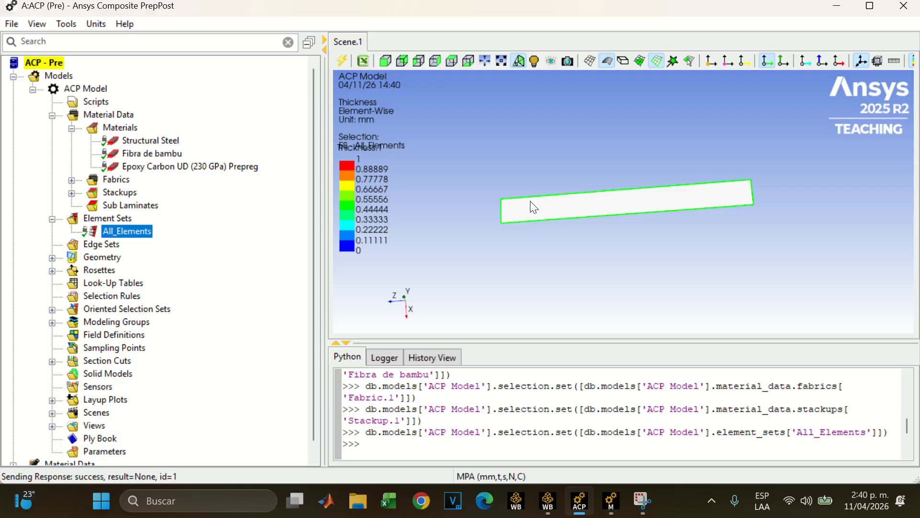
Move the Thickness.1 legend clear of the selection text in the scene, and collapse the element sets
left_click_drag(352, 190, 352, 208)
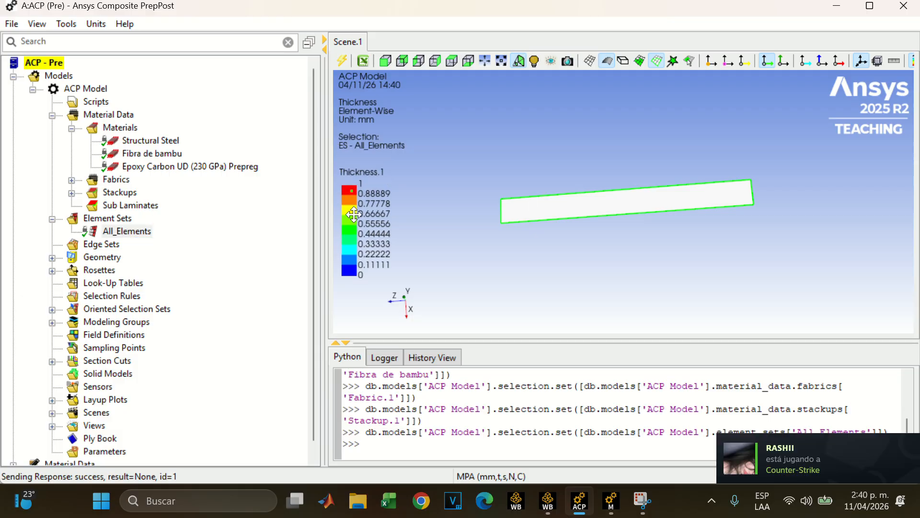
left_click(45, 243)
left_click(53, 218)
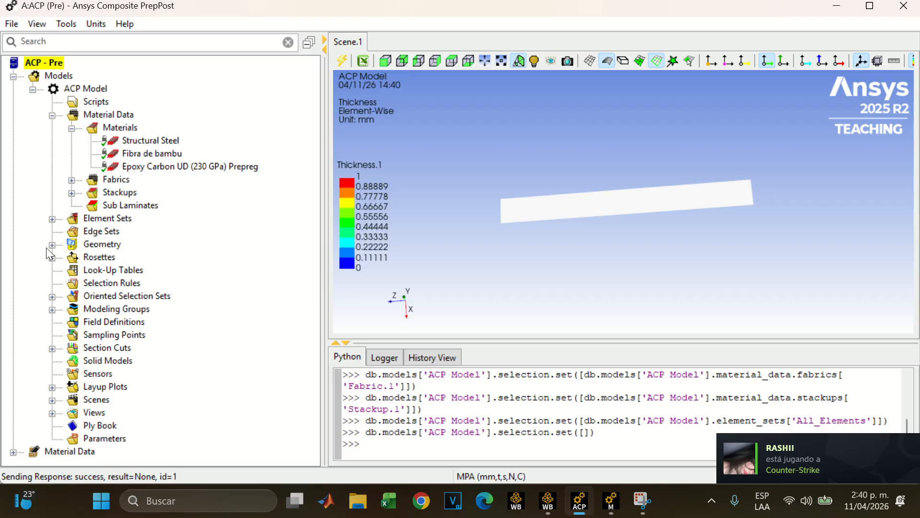
Expand the rosettes and examine the axis orientation of Rosette.1 at the end of the surface
left_click(52, 258)
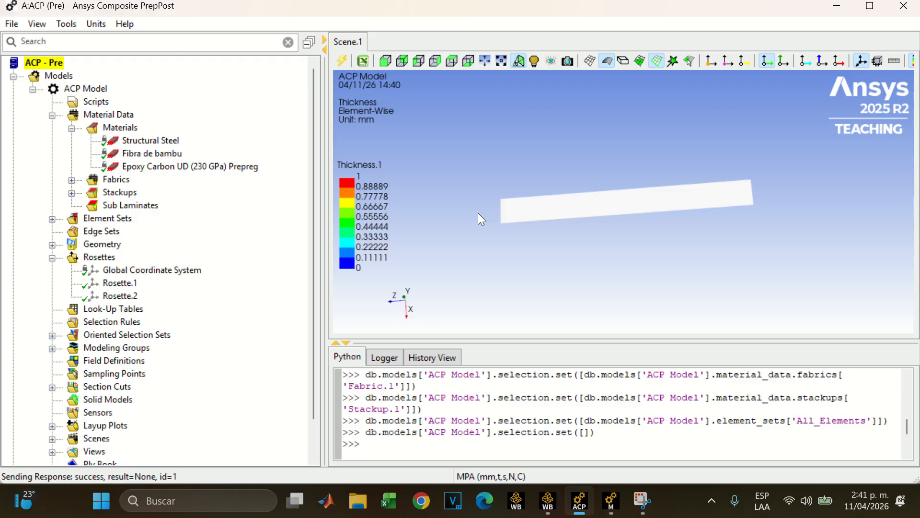
left_click(120, 283)
left_click_drag(468, 243, 539, 144)
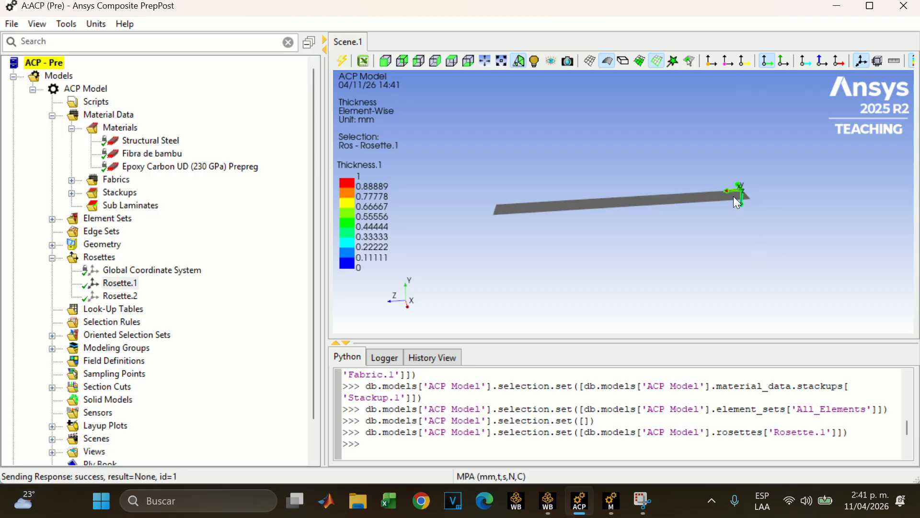
mouse_move(733, 196)
left_mouse_down()
mouse_move(733, 166)
mouse_move(697, 194)
mouse_move(694, 226)
mouse_move(726, 177)
mouse_move(723, 188)
left_mouse_up()
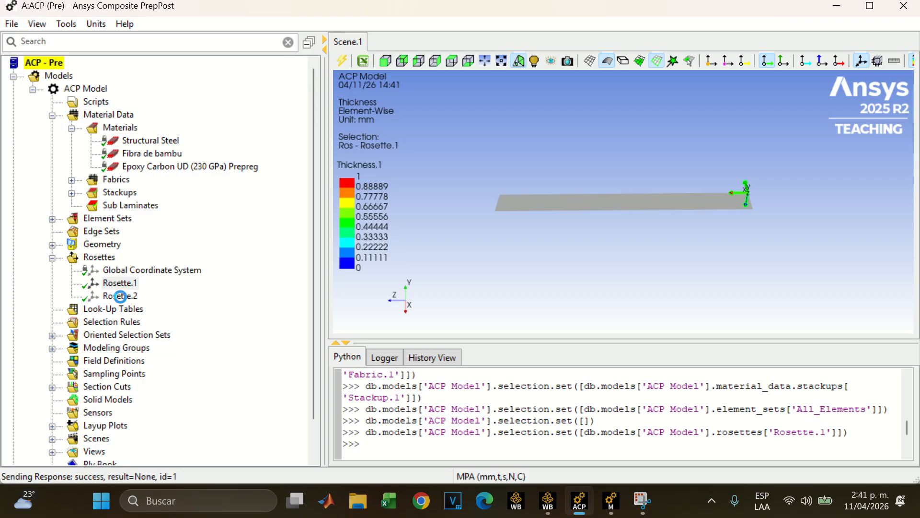
Select Rosette.2 and examine its axis orientation on the surface up close
left_click(120, 295)
scroll(793, 170, "up", 3)
scroll(807, 169, "down", 3)
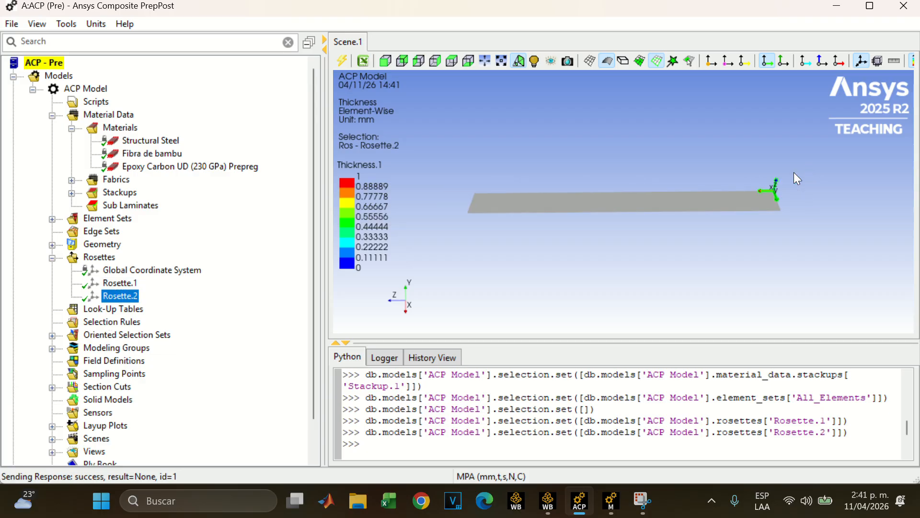
scroll(738, 210, "up", 3)
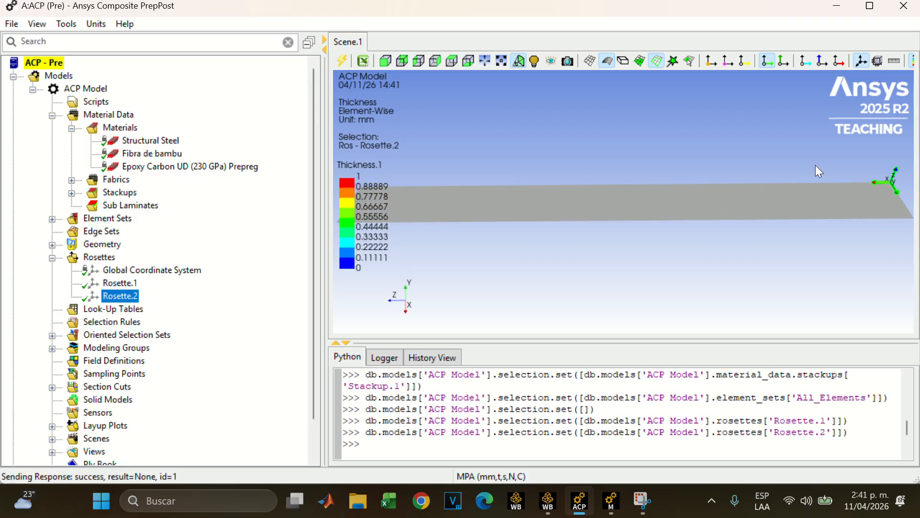
mouse_move(822, 147)
right_mouse_down()
mouse_move(913, 216)
mouse_move(917, 249)
right_mouse_up()
mouse_move(834, 203)
middle_mouse_down()
mouse_move(824, 202)
mouse_move(844, 192)
middle_mouse_up()
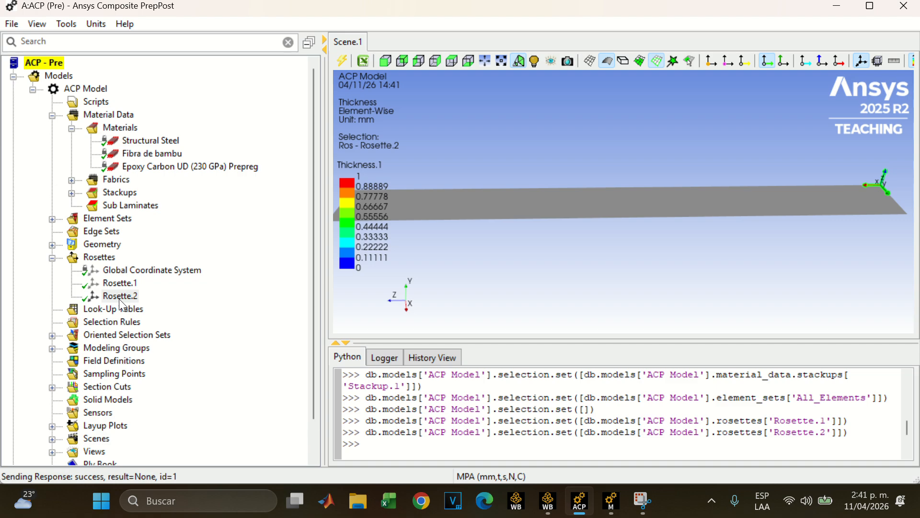
Select Rosette.1 again to compare its axes with Rosette.2 on the surface, and collapse the rosettes
left_click(128, 283)
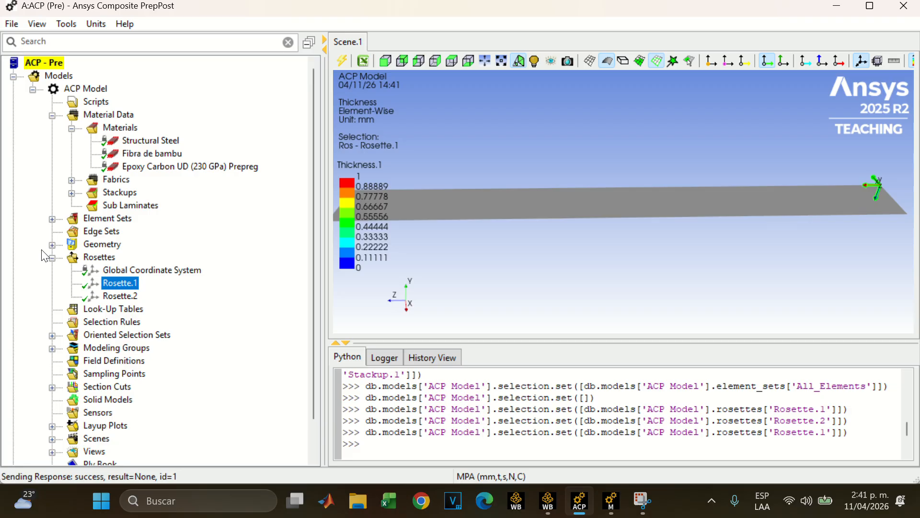
left_click_drag(761, 215, 723, 261)
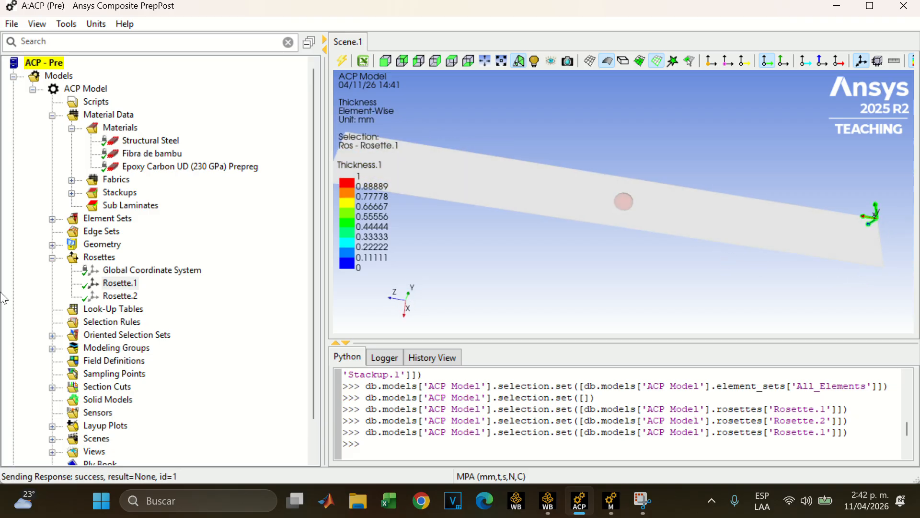
left_click(52, 258)
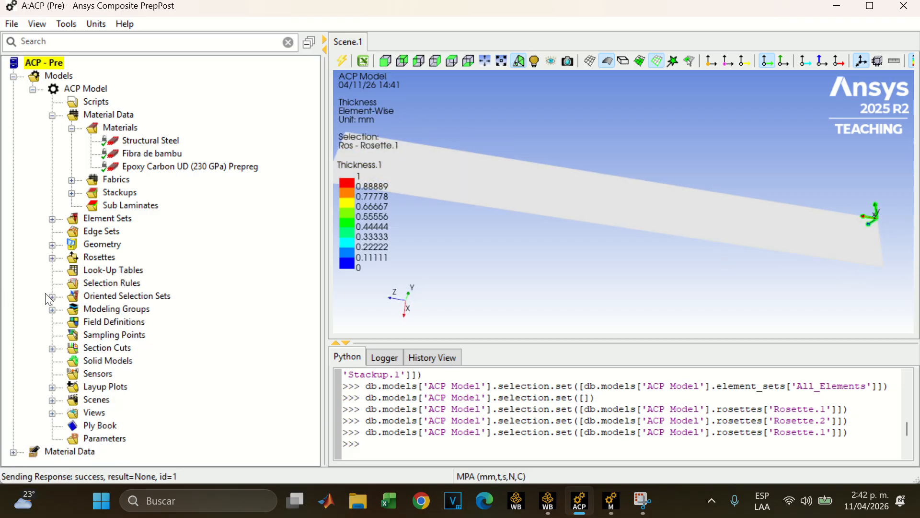
Expand the oriented selection sets, review OrientedSelectionSet.1's rosette and orientation arrow with the rosettes listed, and close its properties
left_click(52, 297)
left_click(176, 309)
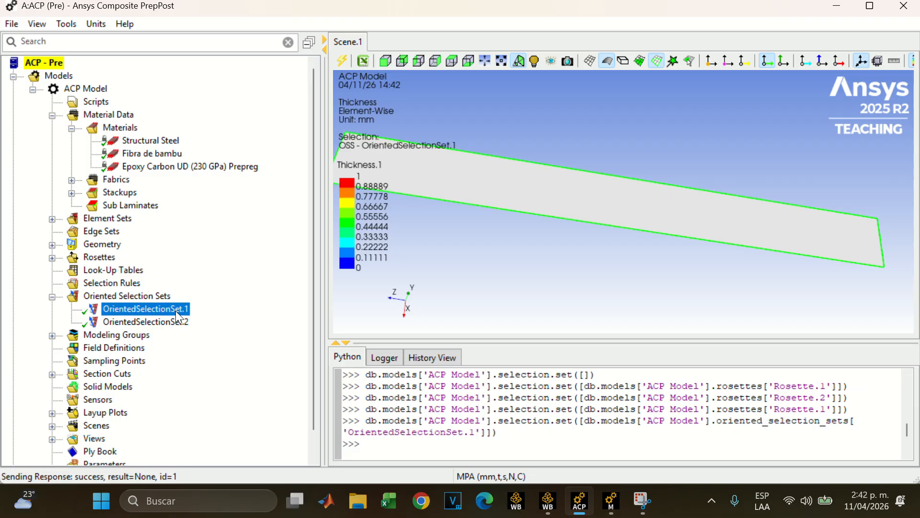
double_click(118, 308)
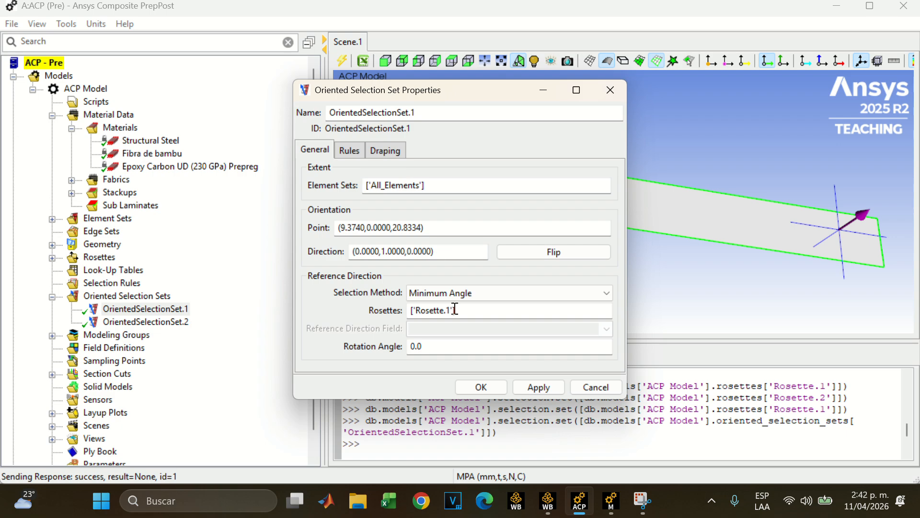
left_click(52, 257)
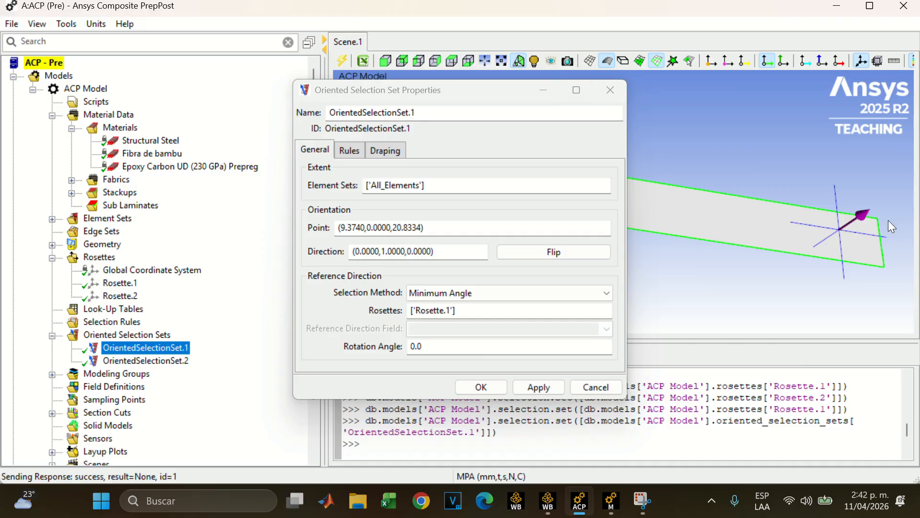
left_click_drag(887, 220, 872, 205)
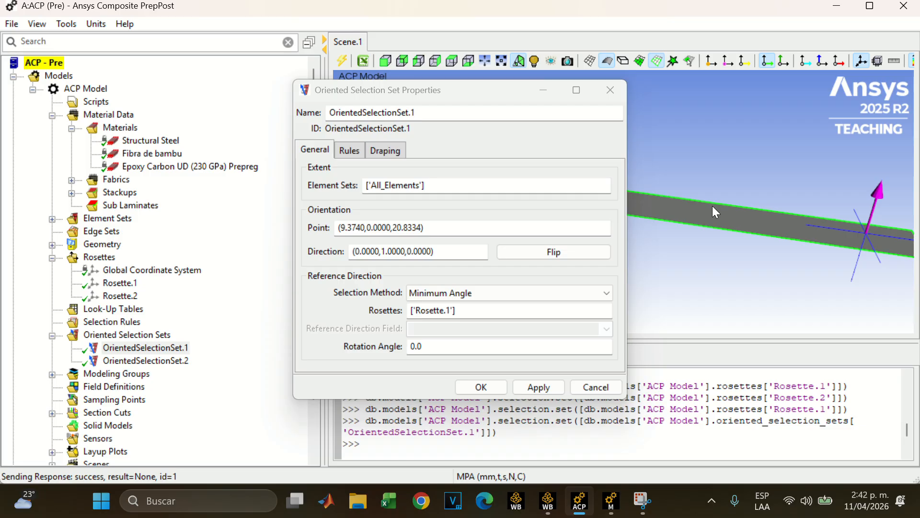
left_click(610, 90)
Review the orientation direction and rosette of OrientedSelectionSet.2, close its properties and collapse the oriented selection sets
double_click(122, 365)
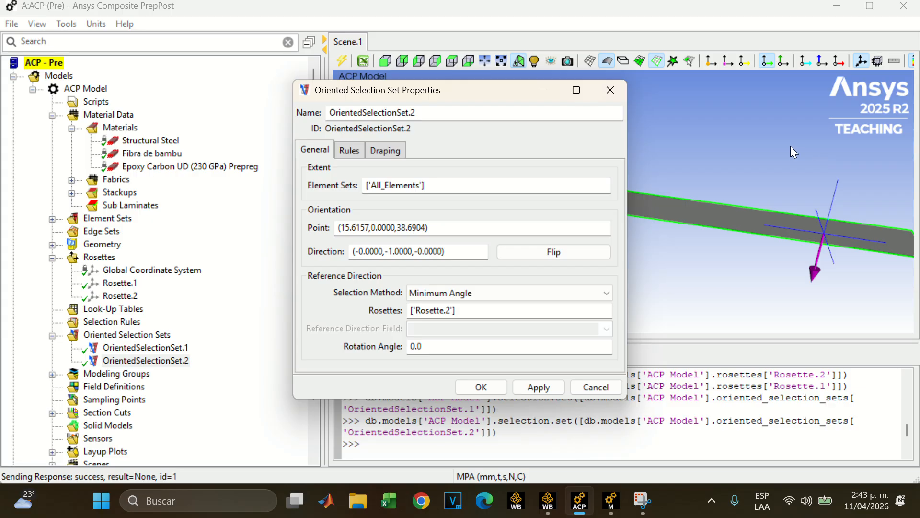
left_click(621, 93)
scroll(119, 335, "down", 1)
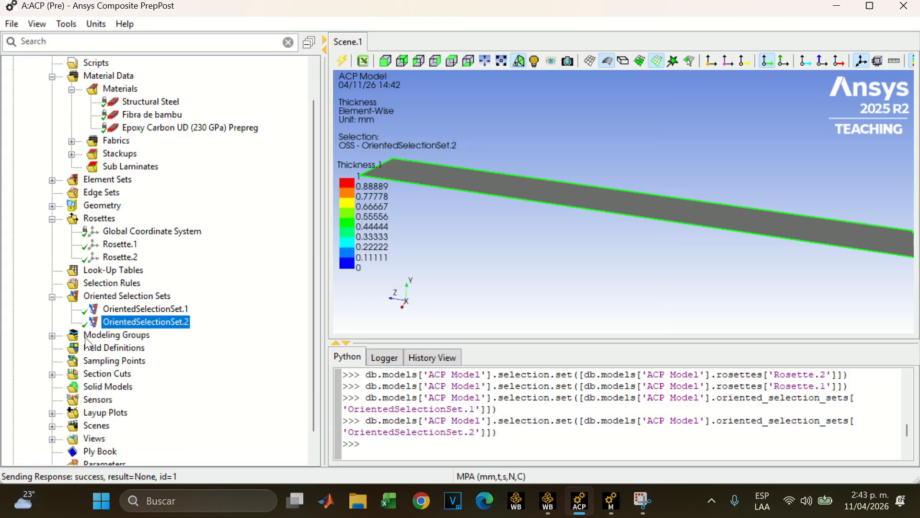
left_click(52, 297)
Expand the Compuesto and Bambu2 modeling groups, and examine ModelingPly.1 and its fiber directions on the surface
left_click(53, 309)
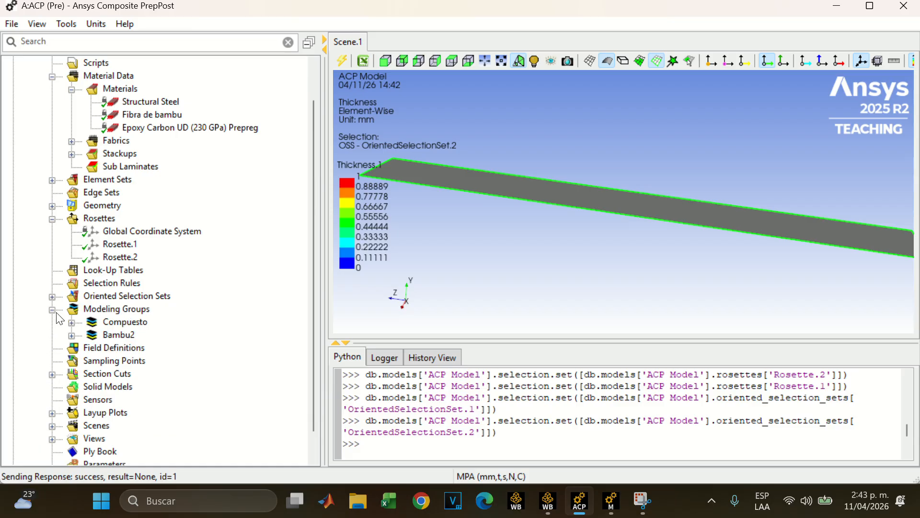
left_click(71, 323)
left_click(72, 349)
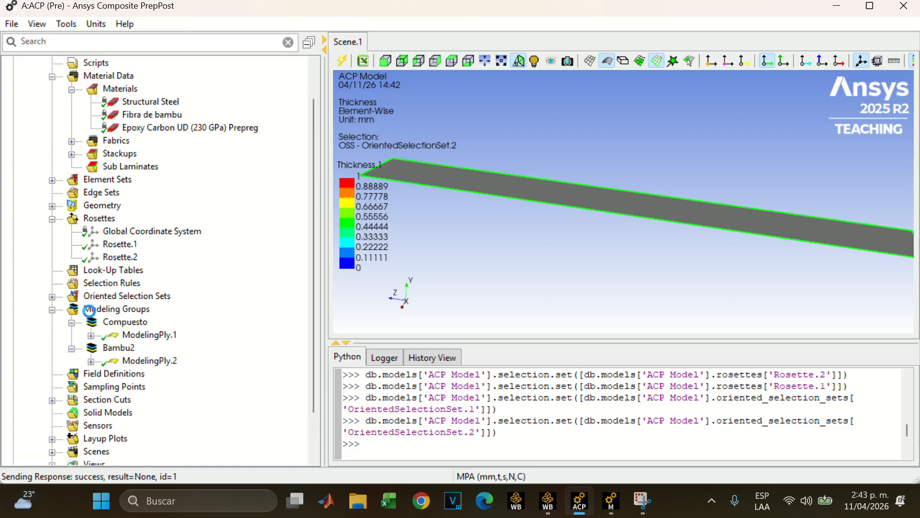
left_click(91, 311)
left_click(126, 336)
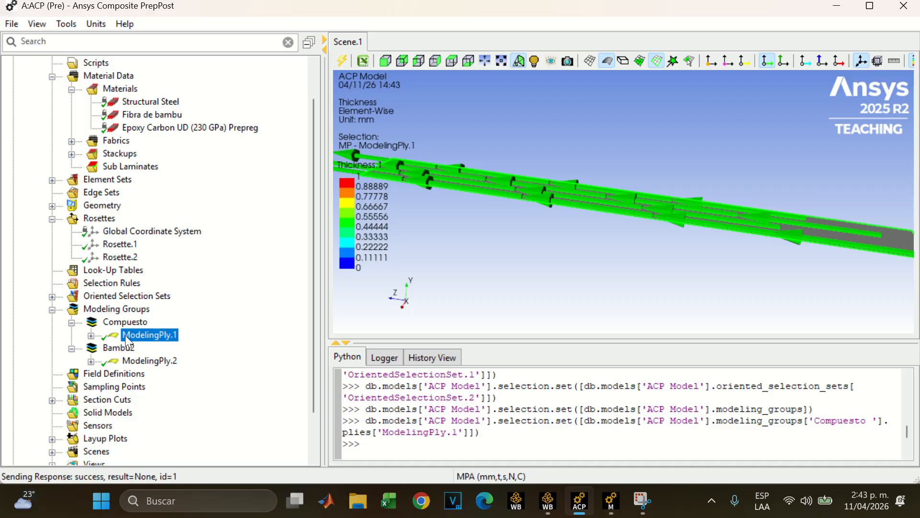
left_click_drag(431, 226, 420, 296)
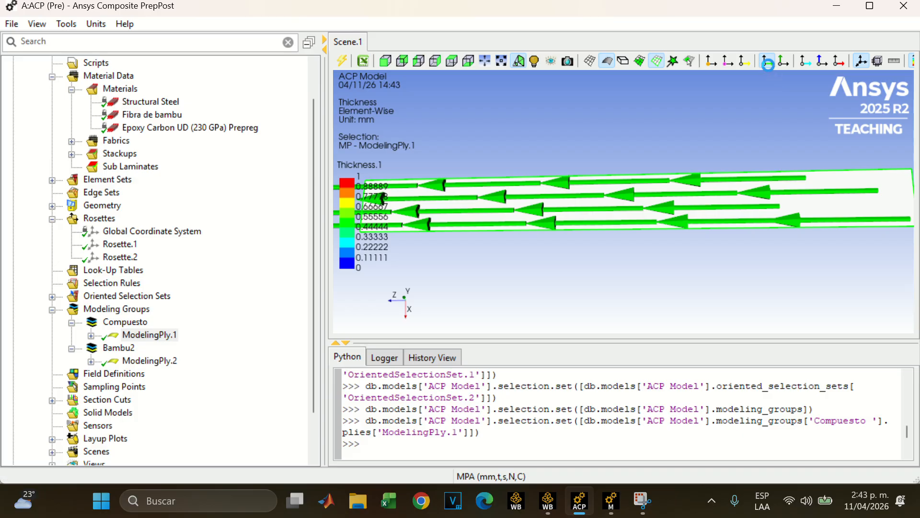
Hide the fiber directions in the scene, show them again and inspect the arrows along the whole surface
left_click(767, 61)
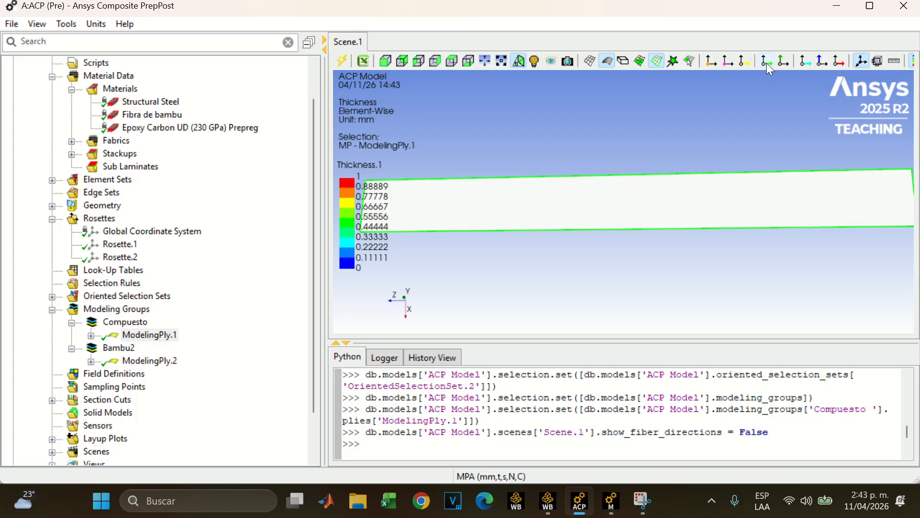
left_click(767, 62)
left_click_drag(710, 182, 713, 200)
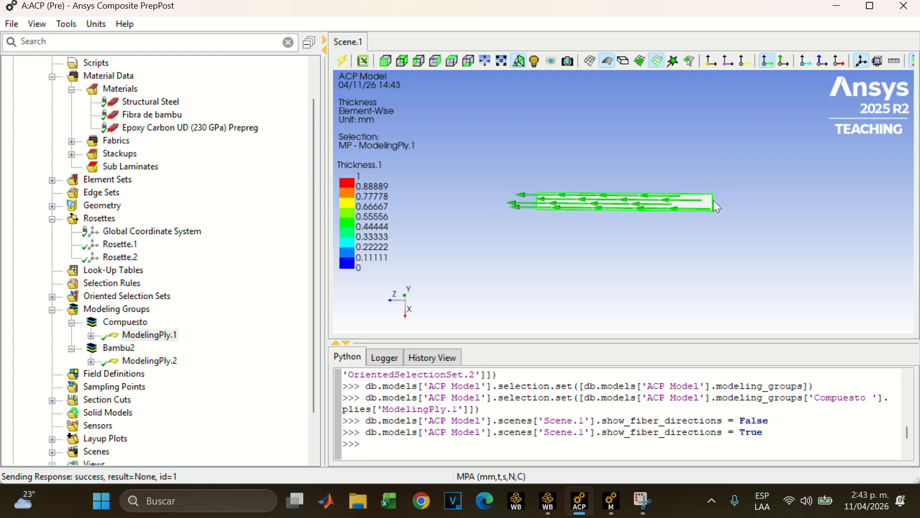
left_click_drag(518, 189, 528, 180)
Examine ModelingPly.2 and its production ply P1__ModelingPly.2, then review the Bambu2 modeling group's properties and close them
left_click(135, 362)
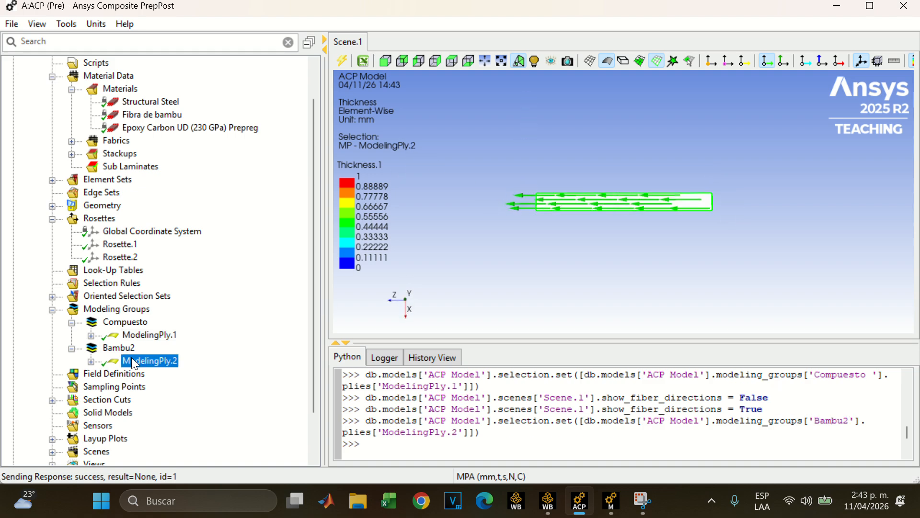
left_click(91, 362)
left_click(166, 374)
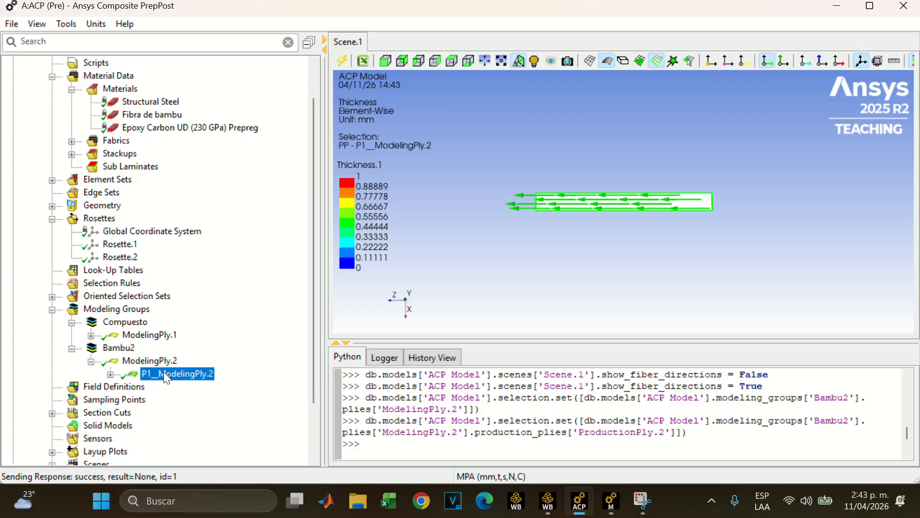
double_click(125, 351)
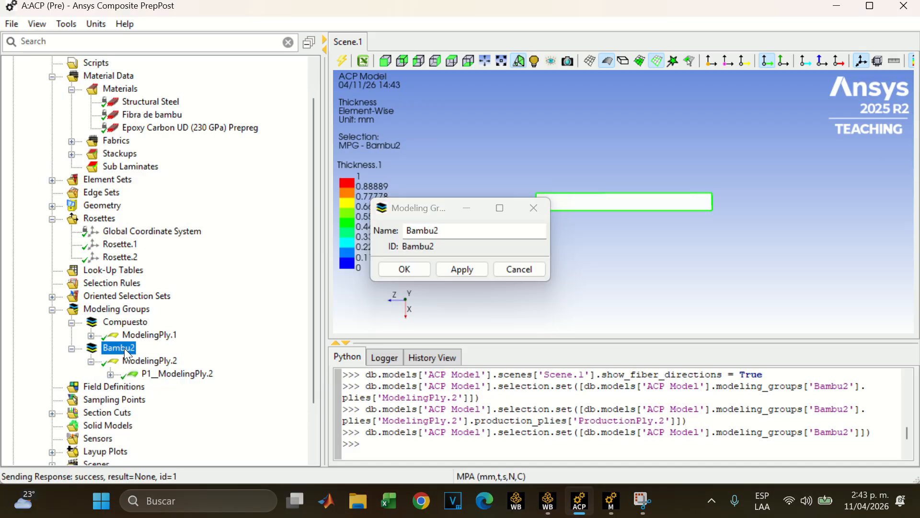
left_click(537, 208)
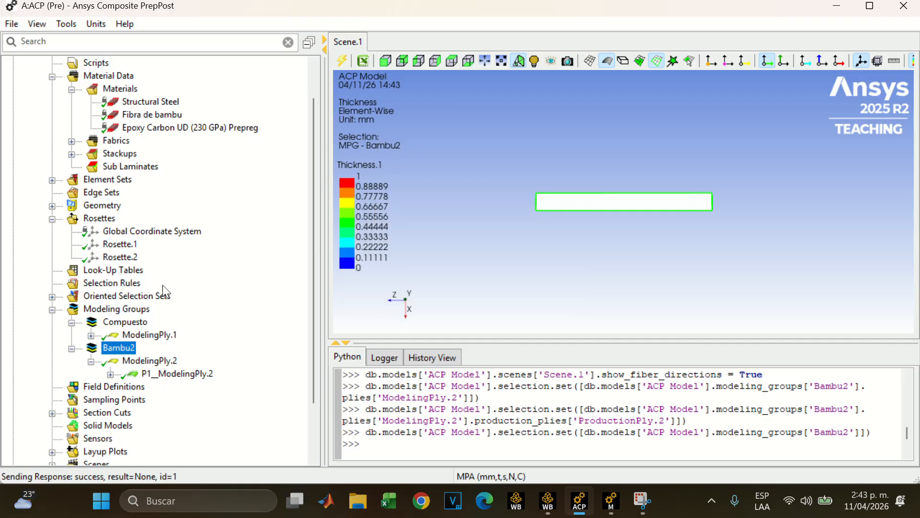
Select the modeling groups, review the Compuesto group's properties and close them
left_click_drag(109, 310, 111, 320)
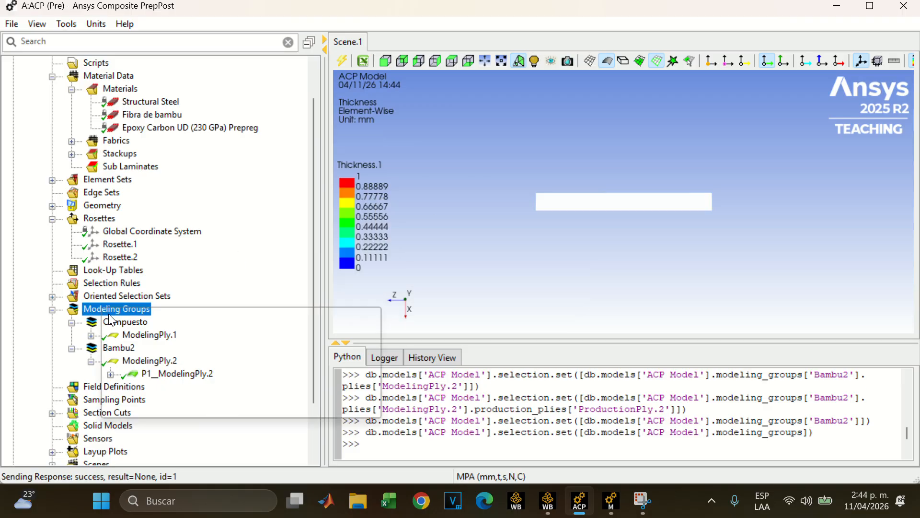
key("Escape")
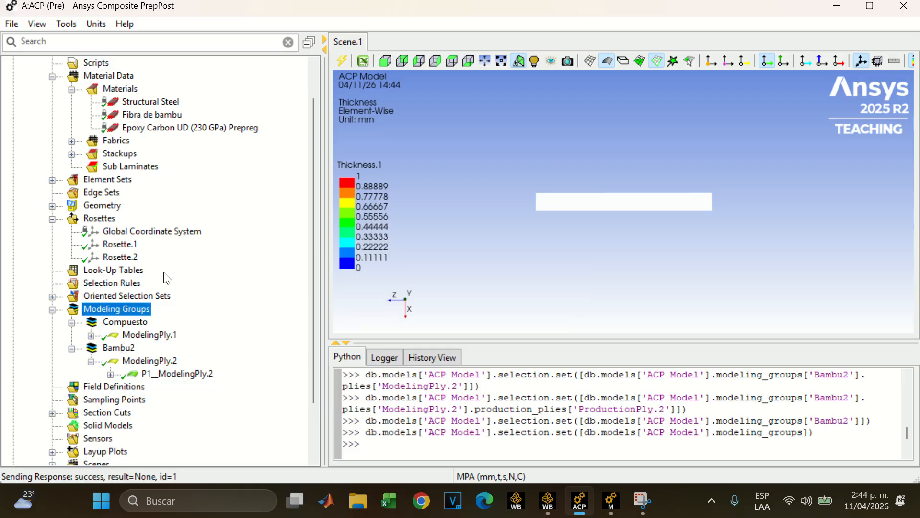
left_click(130, 322)
double_click(130, 324)
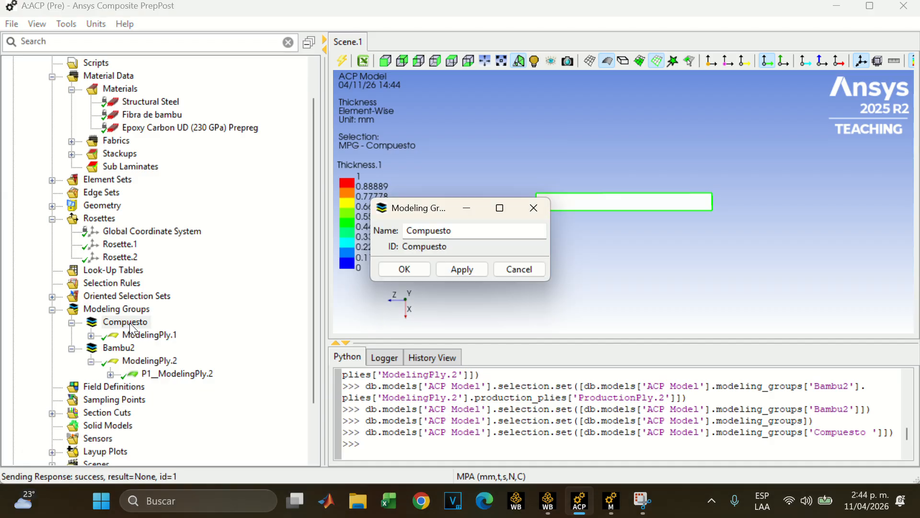
left_click(537, 206)
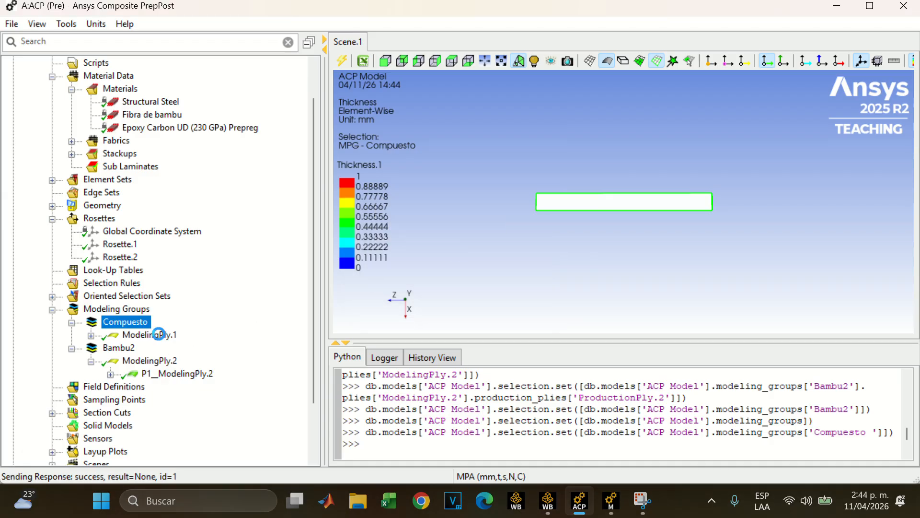
Review the properties of the production ply P1__ModelingPly.1 and of its parent ModelingPly.1, closing each properties window
left_click(152, 334)
left_click(91, 335)
double_click(156, 348)
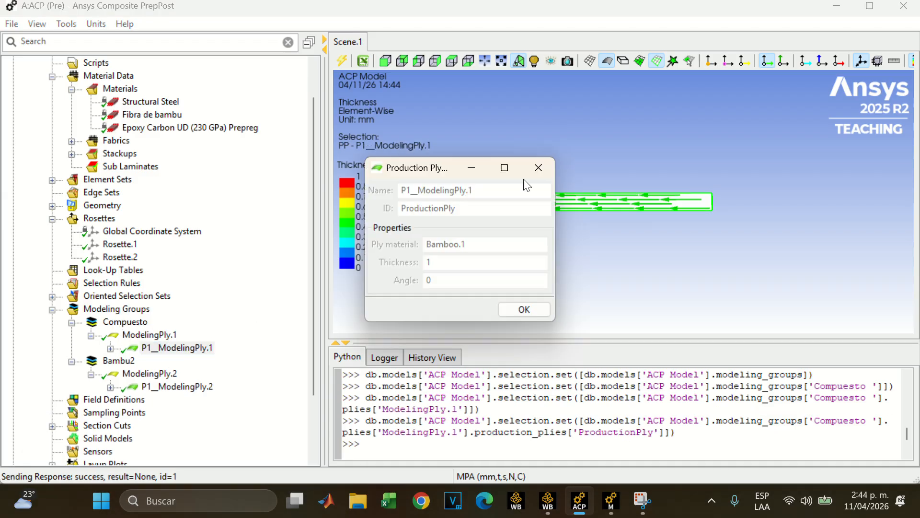
left_click(538, 166)
double_click(136, 336)
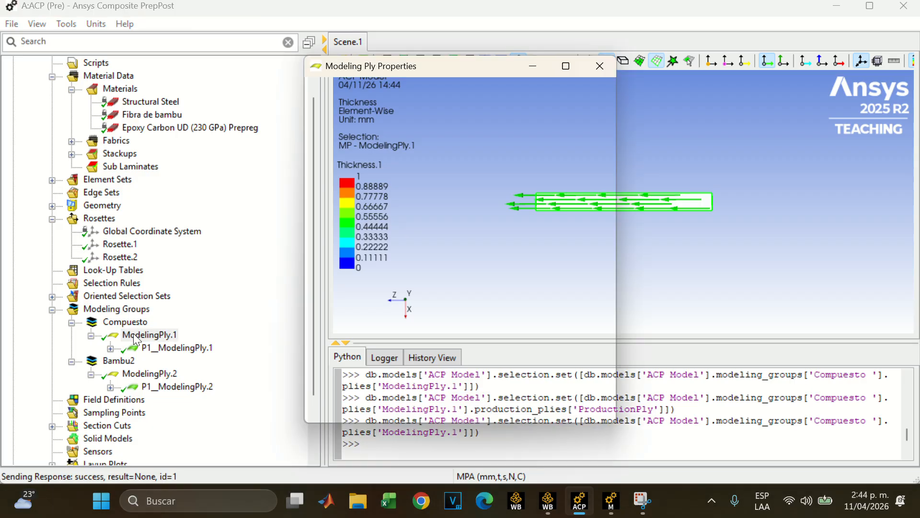
scroll(211, 207, "up", 1)
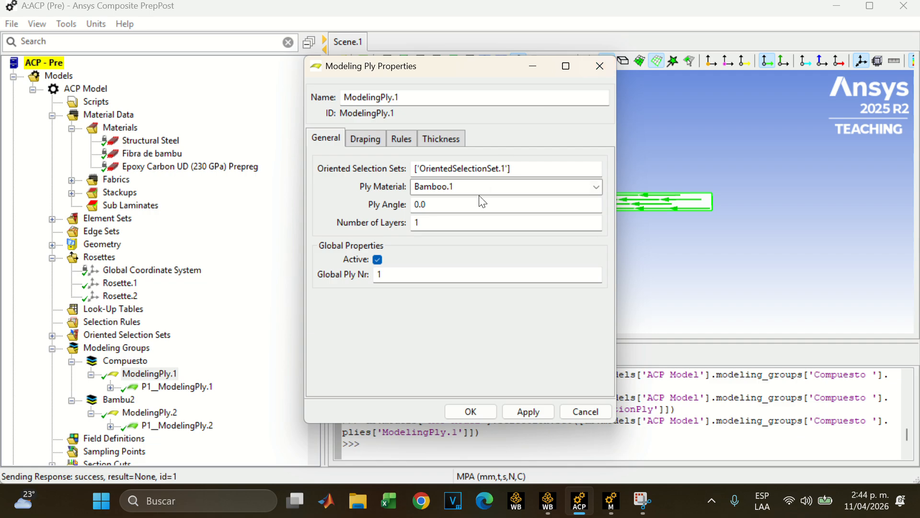
left_click(597, 71)
Examine SectionCut.1 under the section cuts, check the Workbench project schematic, and return to ACP to collapse the section cuts
scroll(196, 297, "down", 3)
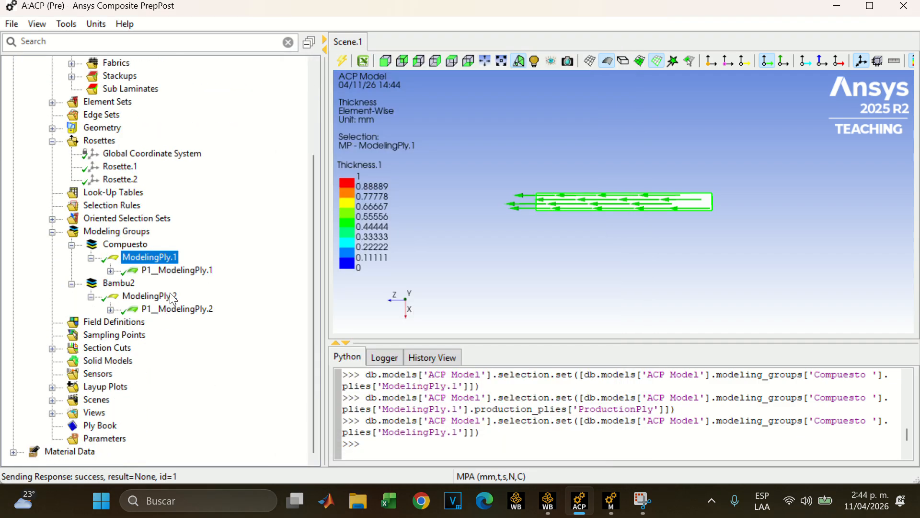
left_click(52, 348)
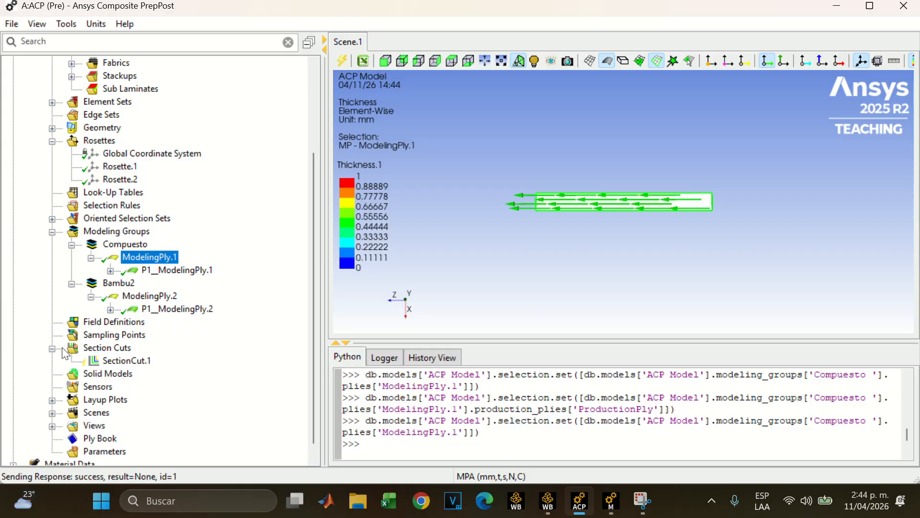
left_click(120, 360)
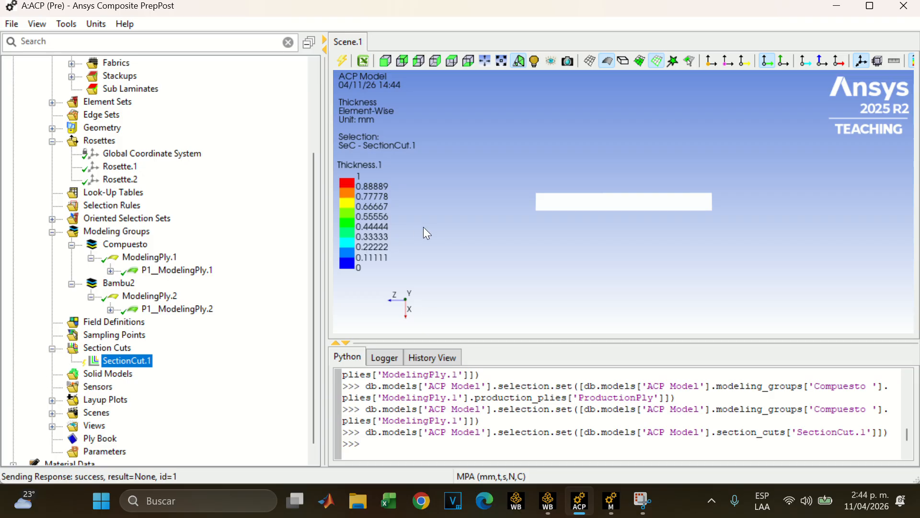
left_click(556, 506)
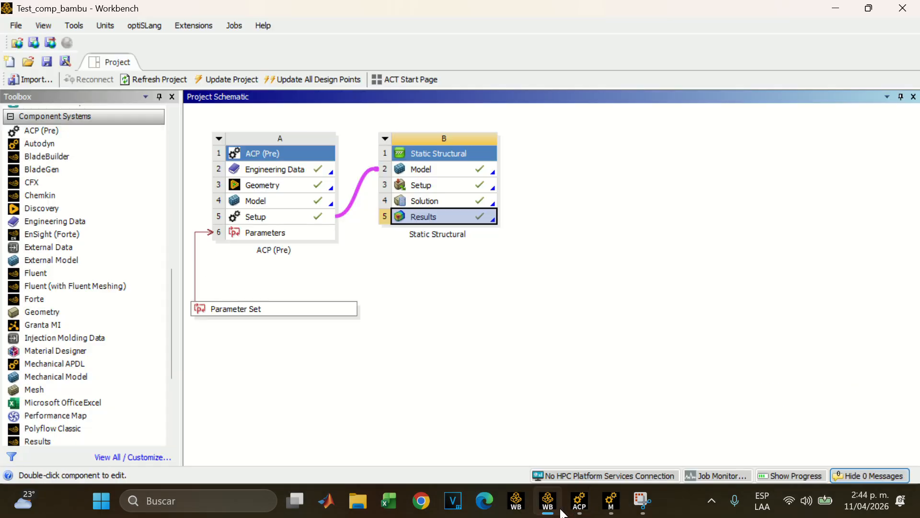
left_click(578, 503)
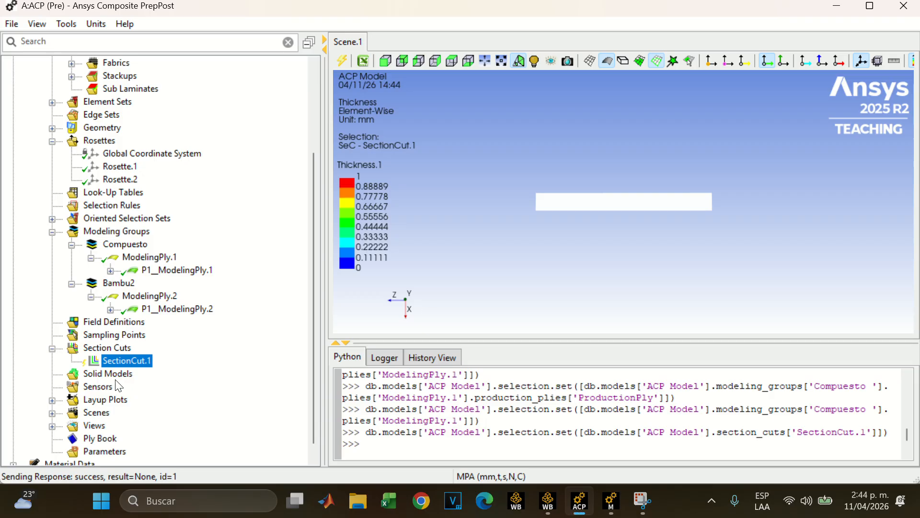
left_click(51, 348)
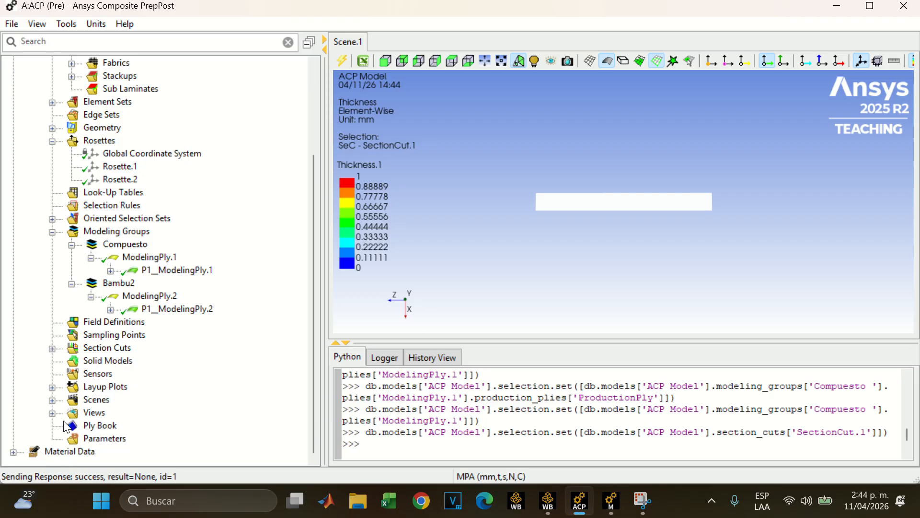
Collapse the modeling groups, rosettes and materials in the ACP tree, select the Ply Book and clear the selection
left_click(51, 232)
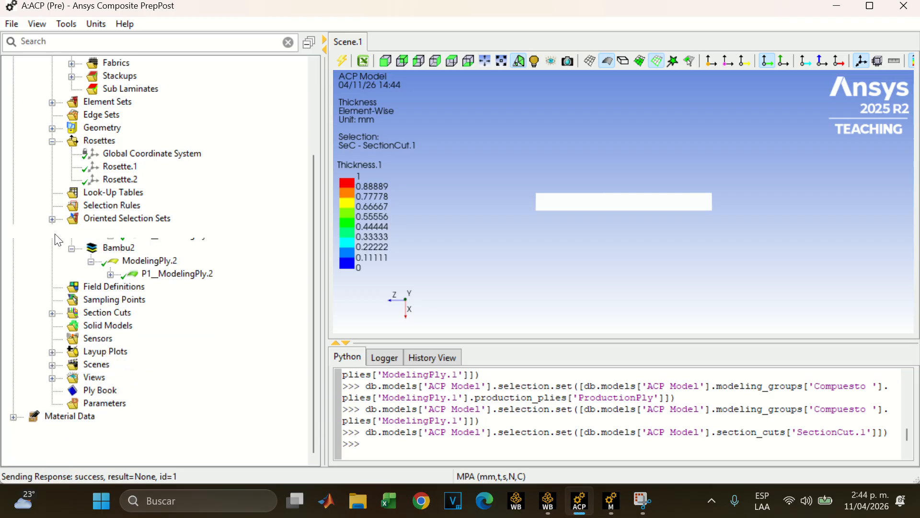
left_click(52, 219)
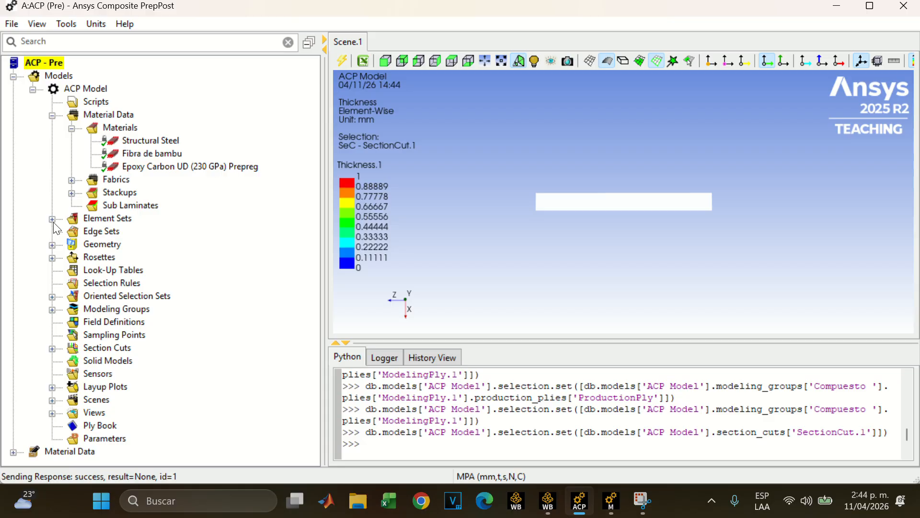
left_click(71, 128)
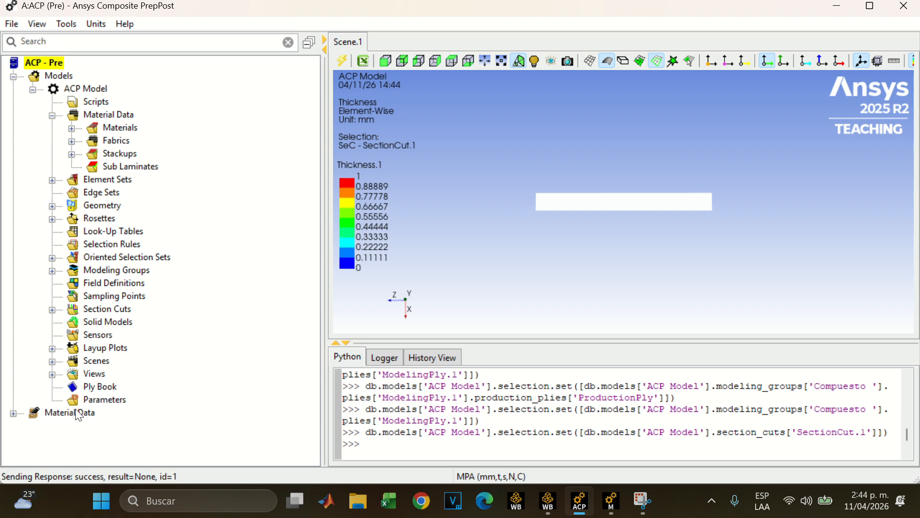
left_click(102, 386)
left_click(431, 224)
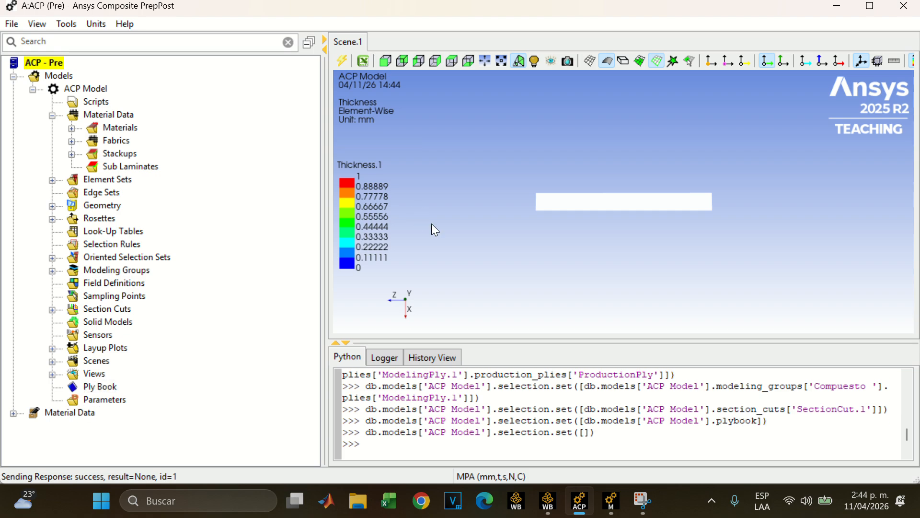
Tilt the scene view of the plate, update the ACP model and close ACP (Pre)
left_click_drag(482, 240, 551, 275)
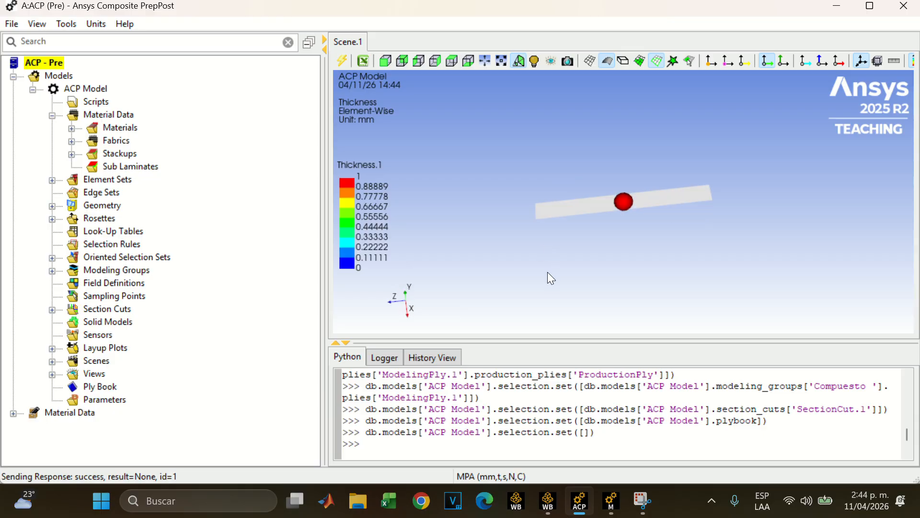
left_click(343, 60)
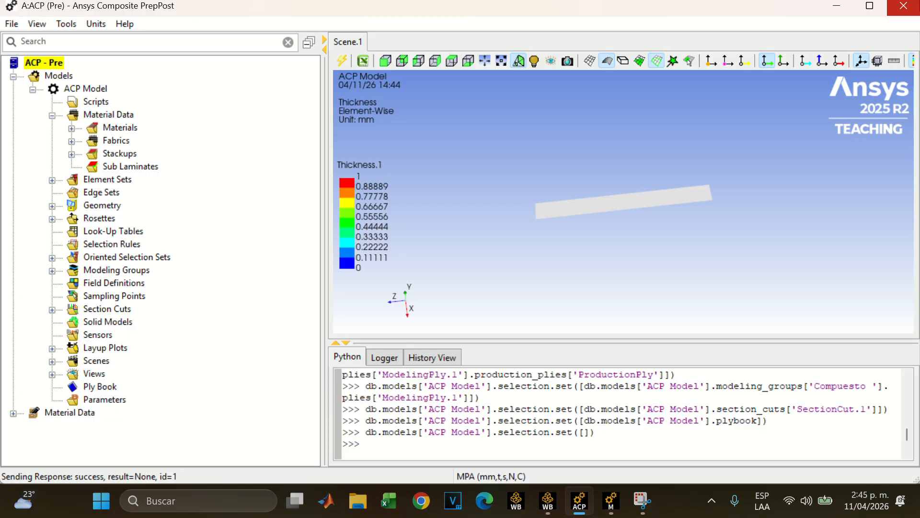
left_click(904, 7)
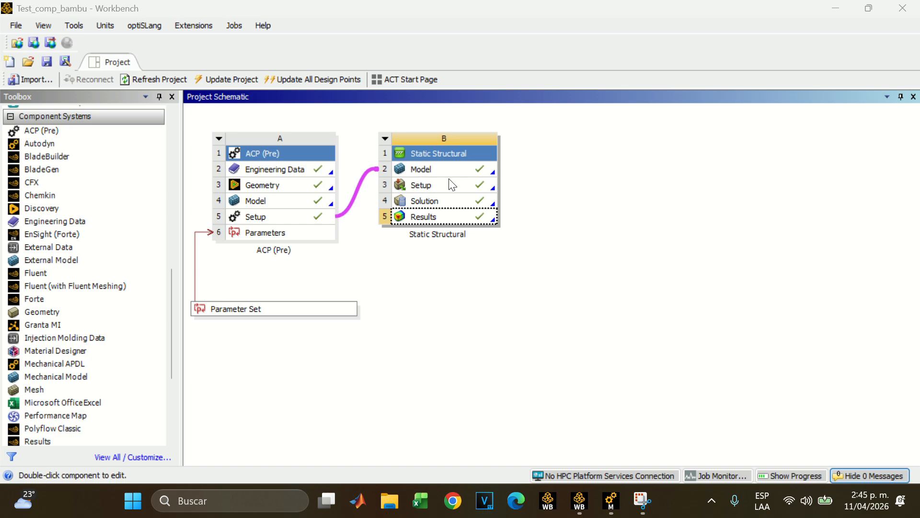
Switch to the Static Structural model in Ansys Mechanical and look at the contents of its geometry imports
mouse_move(610, 505)
left_click(612, 503)
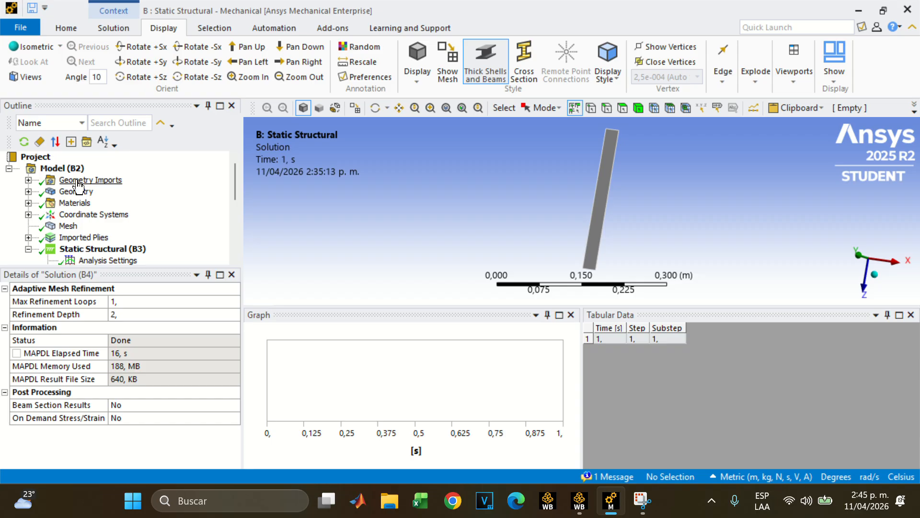
scroll(78, 184, "down", 1)
scroll(79, 185, "up", 1)
left_click(28, 181)
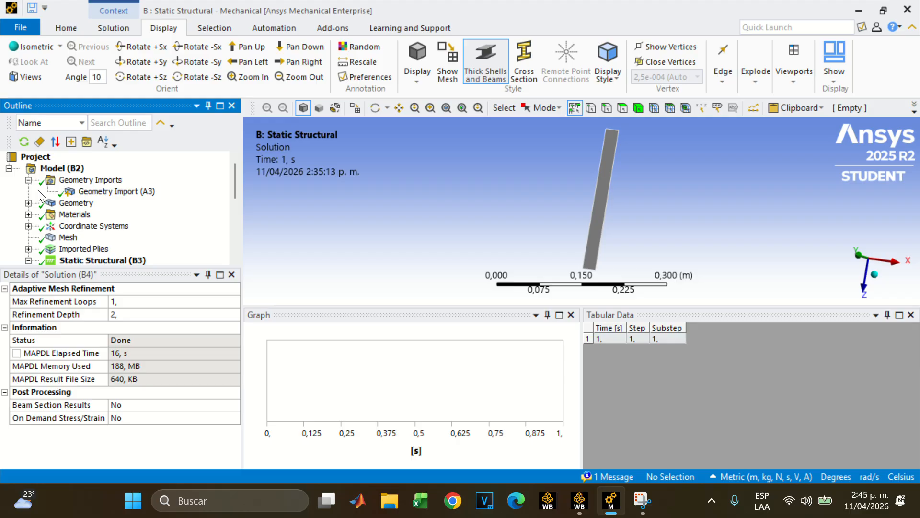
left_click(28, 180)
Review the definition and material details of the Surface Body(ACP (Pre)), then collapse the Geometry branch
left_click(28, 191)
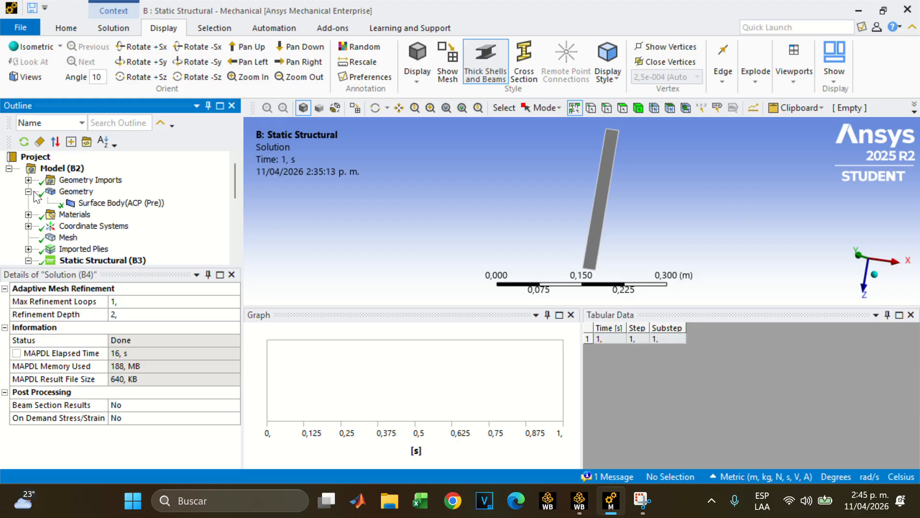
left_click(96, 203)
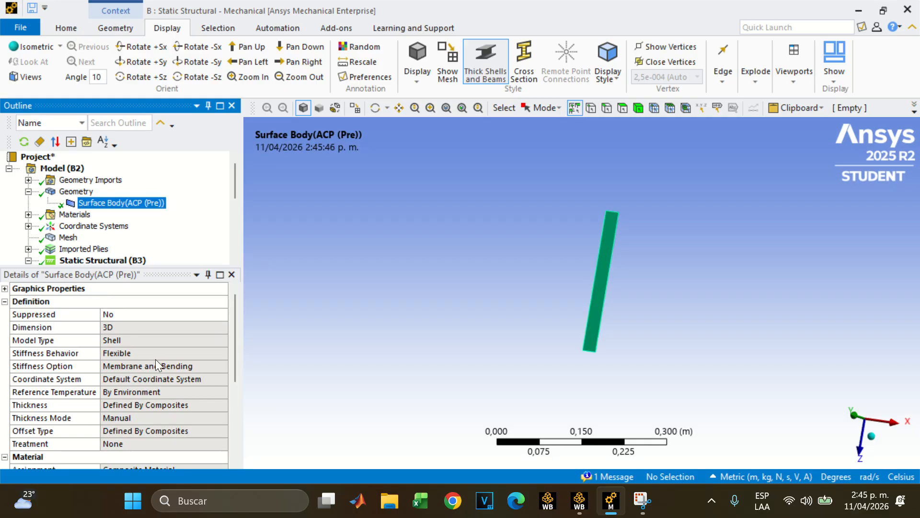
scroll(158, 366, "down", 1)
scroll(156, 374, "down", 1)
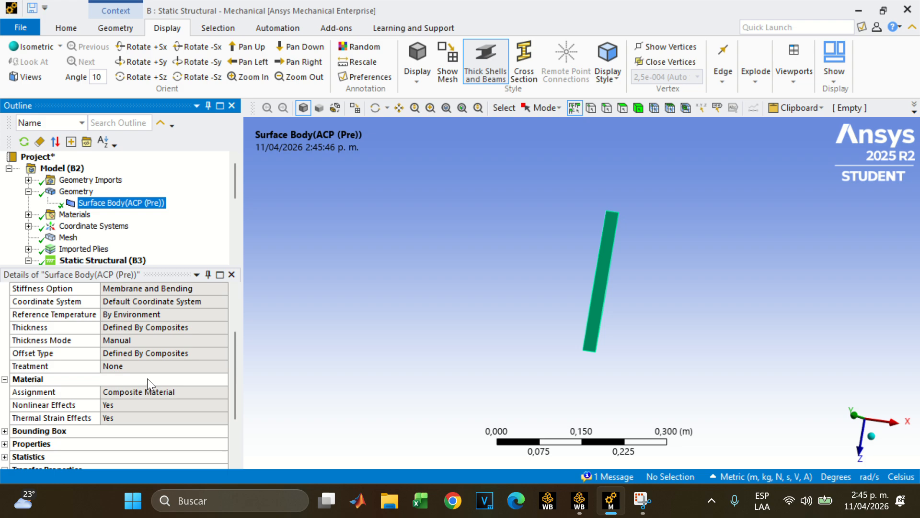
left_click(28, 191)
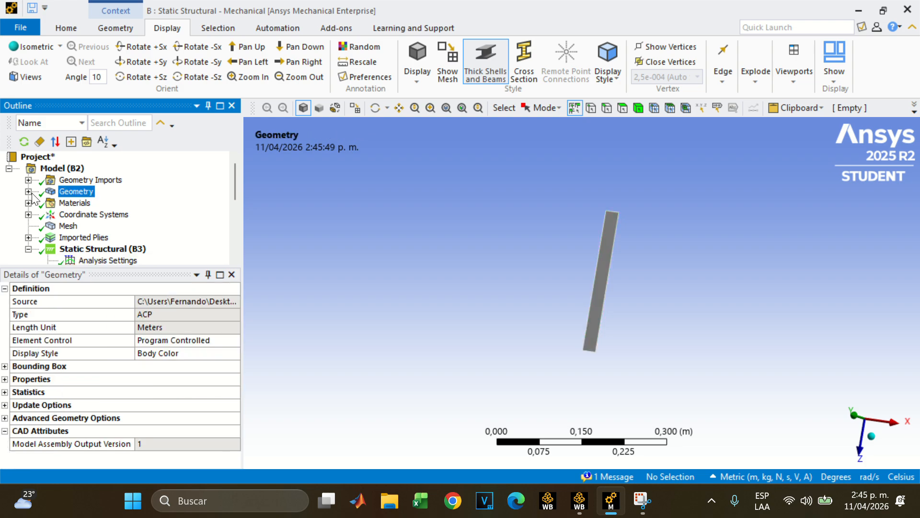
Check the list of materials in the Mechanical model, collapse it and inspect the plate from other angles
left_click(28, 203)
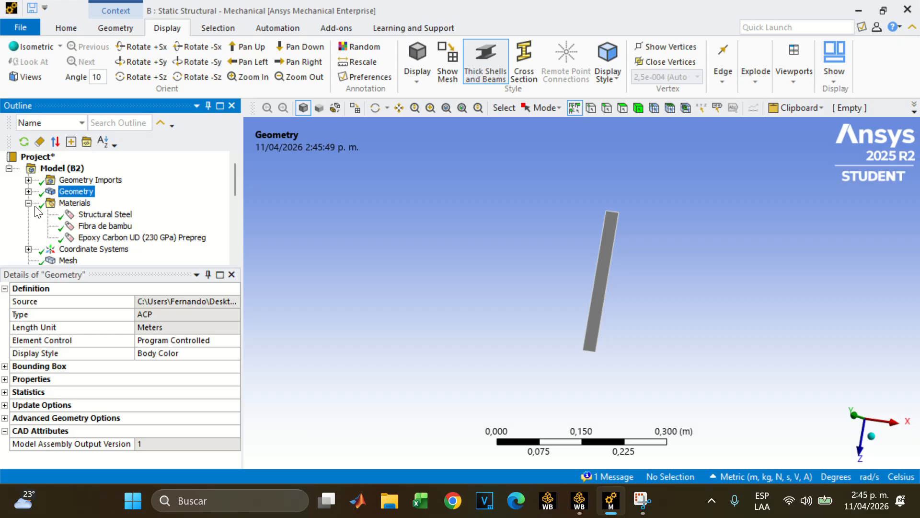
left_click(28, 203)
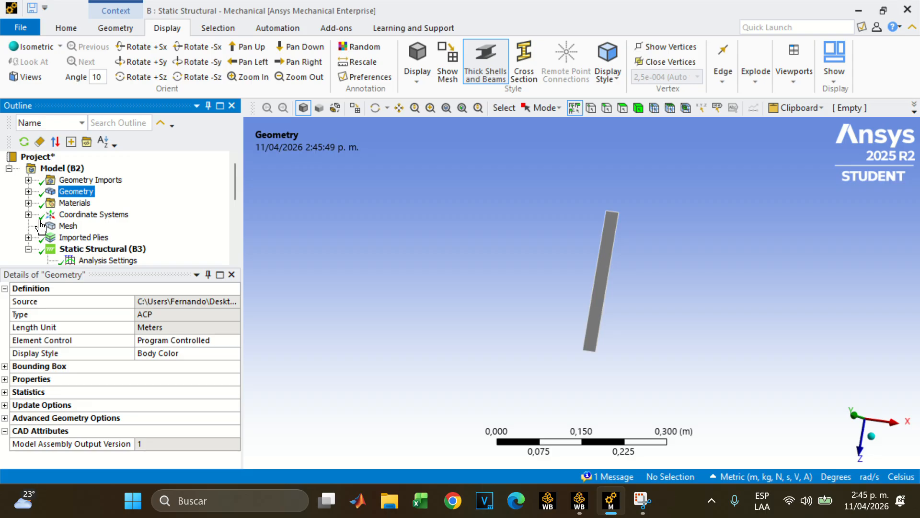
middle_click_drag(732, 328, 695, 278)
middle_click_drag(623, 294, 574, 355)
Look inside the Imported Plies branch of the model and collapse it again
scroll(20, 206, "down", 1)
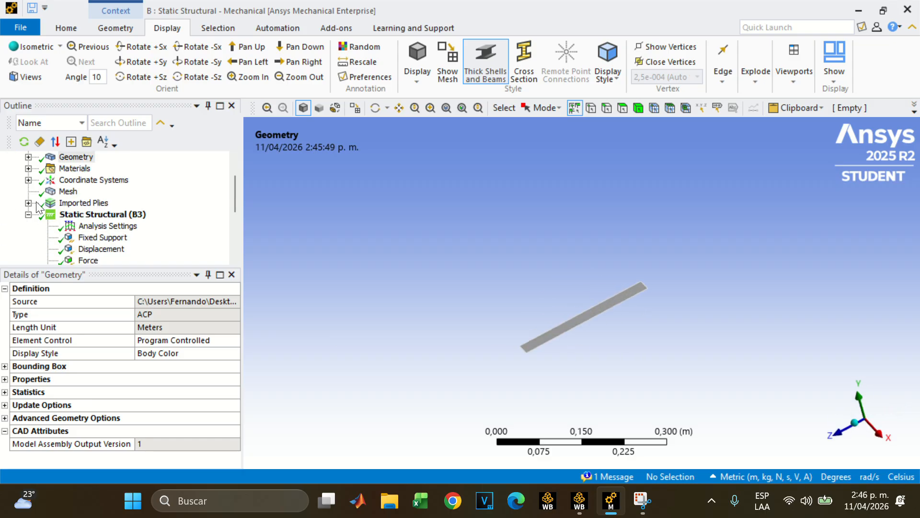
left_click(29, 203)
left_click(29, 203)
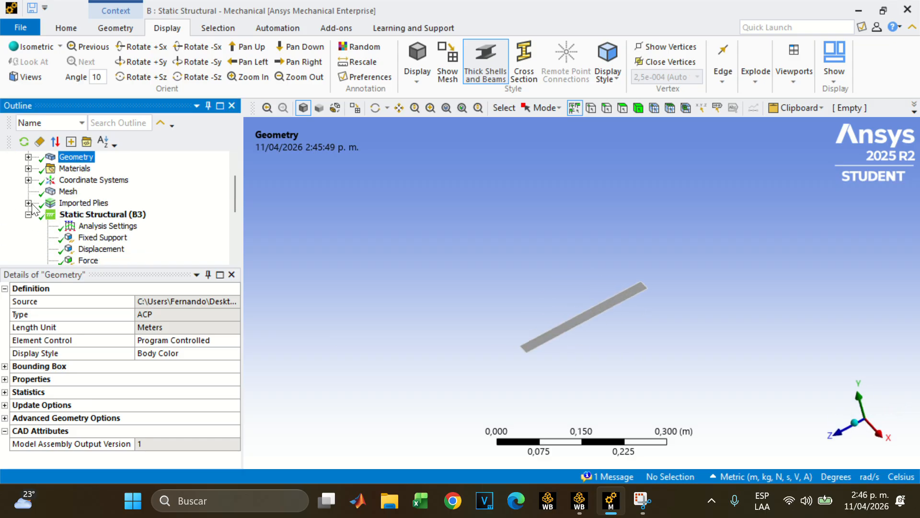
left_click(29, 203)
left_click(28, 203)
Examine the Fixed Support's settings and inspect the supported edge at the end of the plate up close
scroll(29, 208, "down", 1)
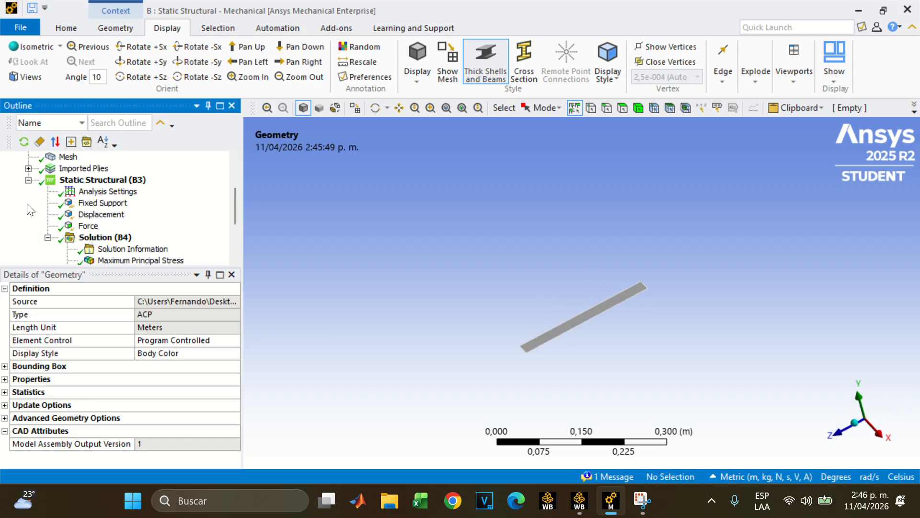
left_click(103, 203)
mouse_move(443, 203)
middle_mouse_down()
mouse_move(510, 199)
mouse_move(518, 306)
mouse_move(470, 203)
mouse_move(507, 205)
mouse_move(479, 179)
mouse_move(499, 232)
mouse_move(494, 242)
mouse_move(464, 221)
mouse_move(462, 252)
mouse_move(451, 211)
middle_mouse_up()
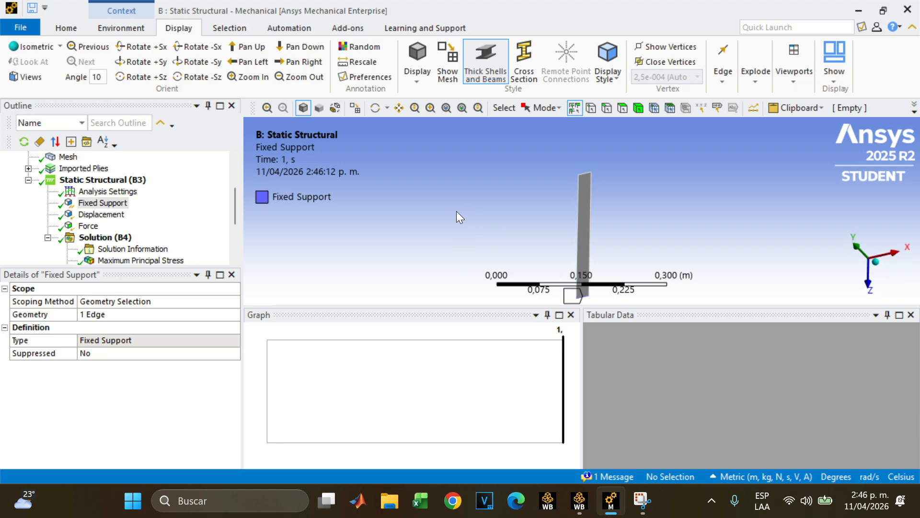
left_click(113, 205)
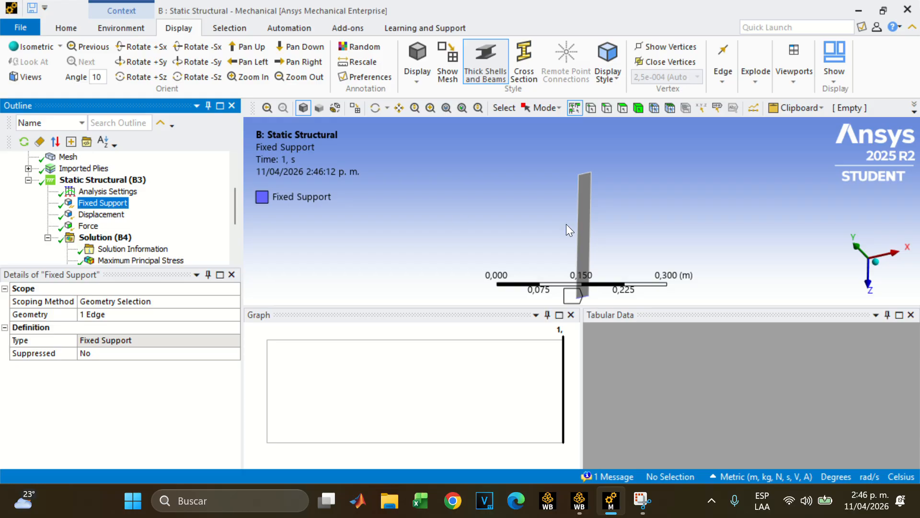
middle_click_drag(566, 223, 619, 247)
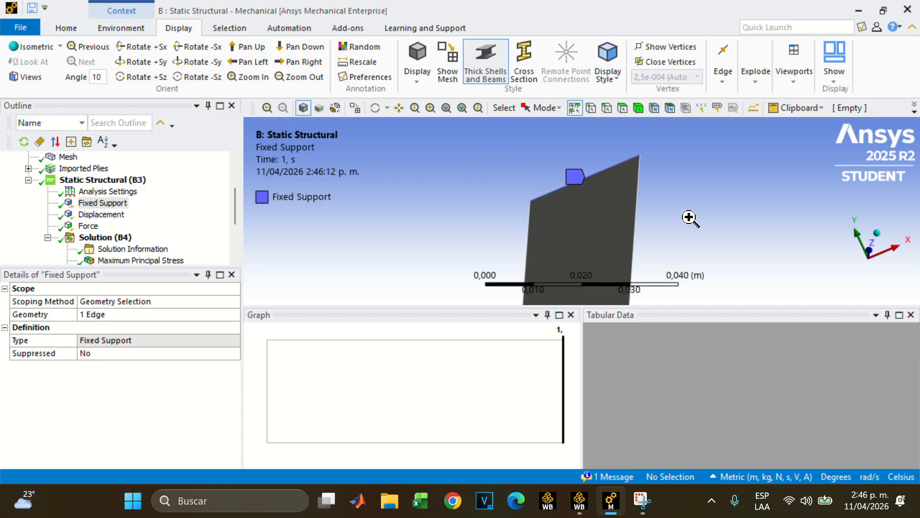
Inspect the plate edge held by the Fixed Support at closer range and from a different angle
middle_click_drag(690, 218, 526, 196)
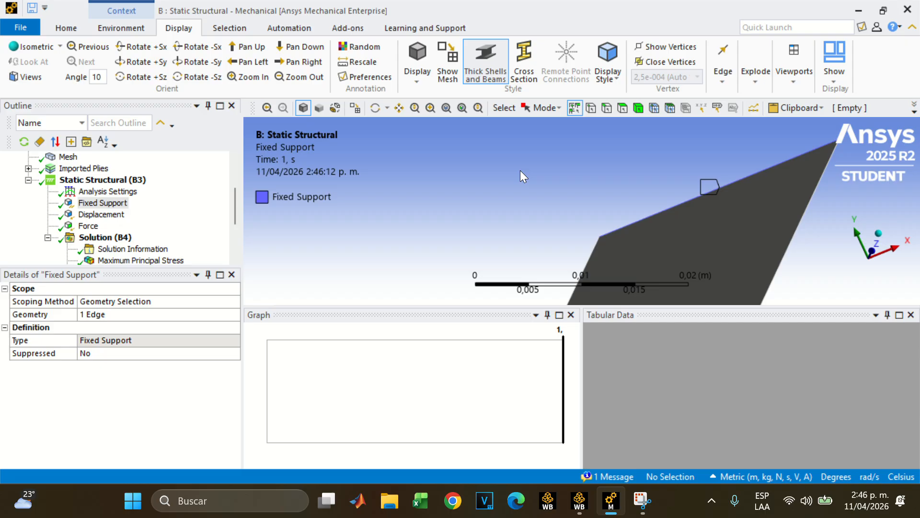
right_click_drag(538, 168, 848, 236)
mouse_move(630, 184)
middle_mouse_down()
mouse_move(594, 201)
mouse_move(591, 194)
middle_mouse_up()
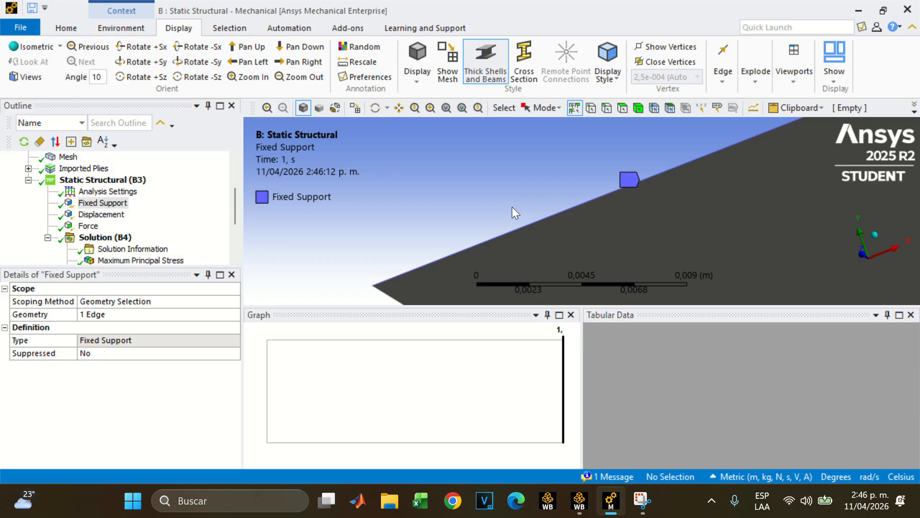
Review the Displacement's component settings and inspect the edge it is applied to, both up close and from the side
left_click(111, 216)
middle_click_drag(660, 252, 551, 232)
scroll(632, 225, "down", 6)
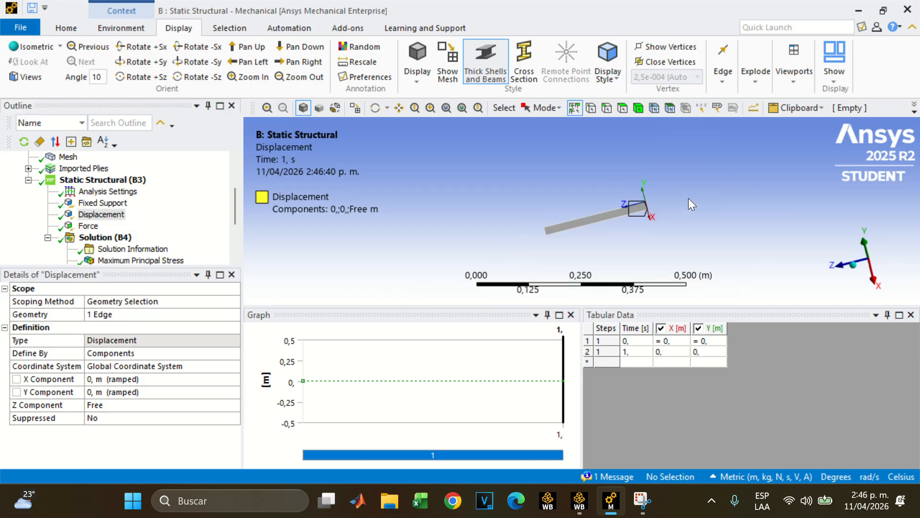
scroll(714, 206, "up", 5)
scroll(733, 208, "down", 2)
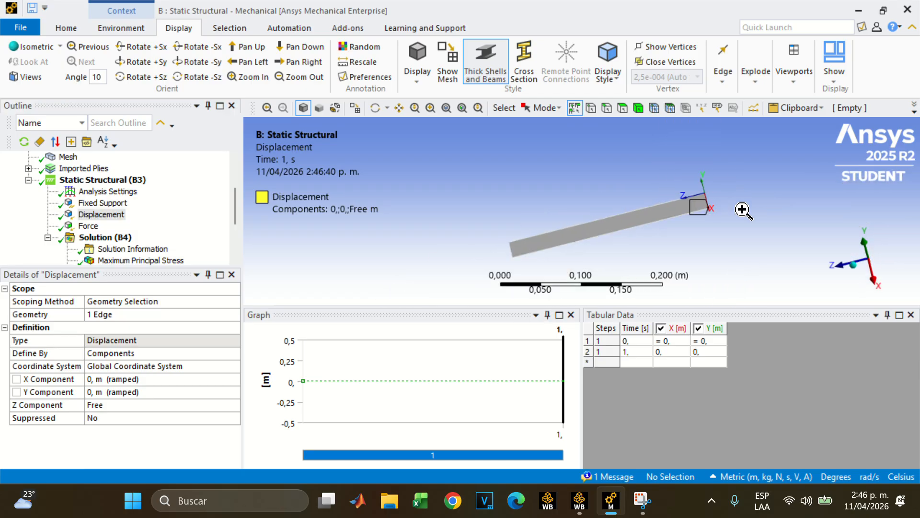
scroll(621, 225, "up", 3)
scroll(621, 230, "up", 3)
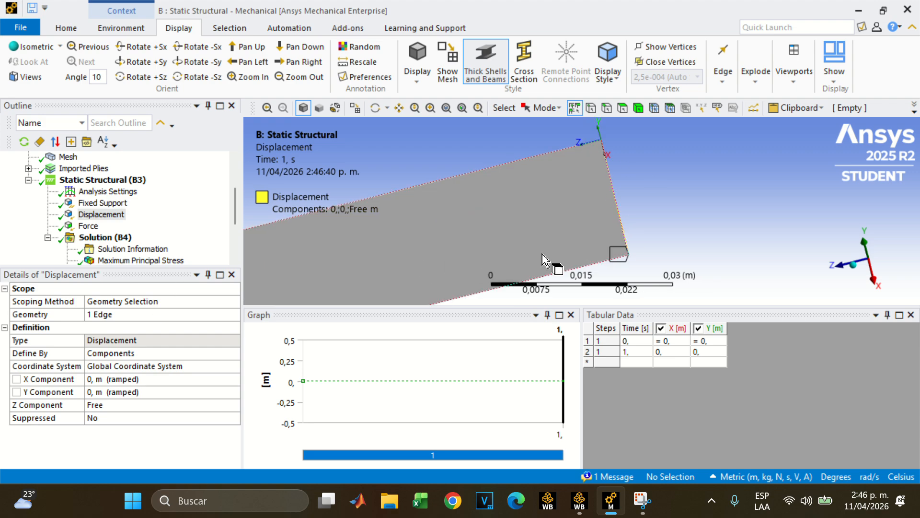
scroll(609, 251, "up", 1)
scroll(603, 248, "up", 1)
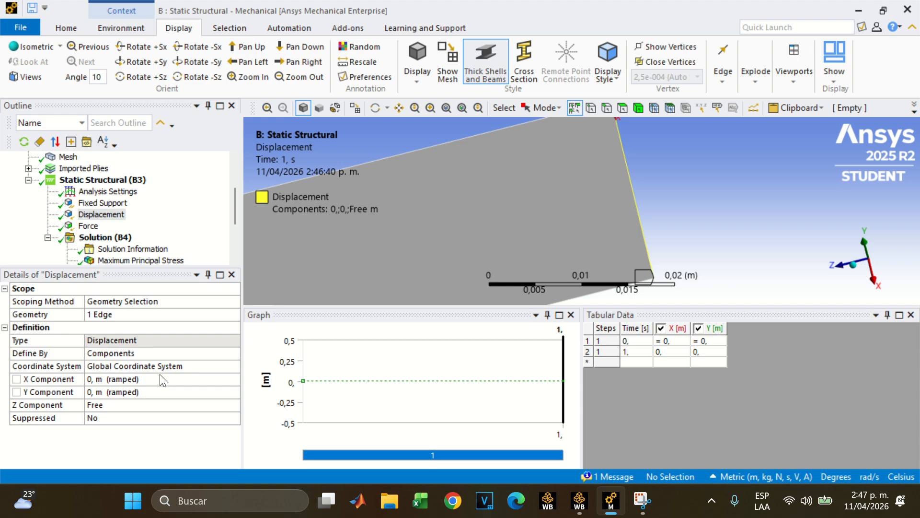
middle_click_drag(603, 257, 595, 235)
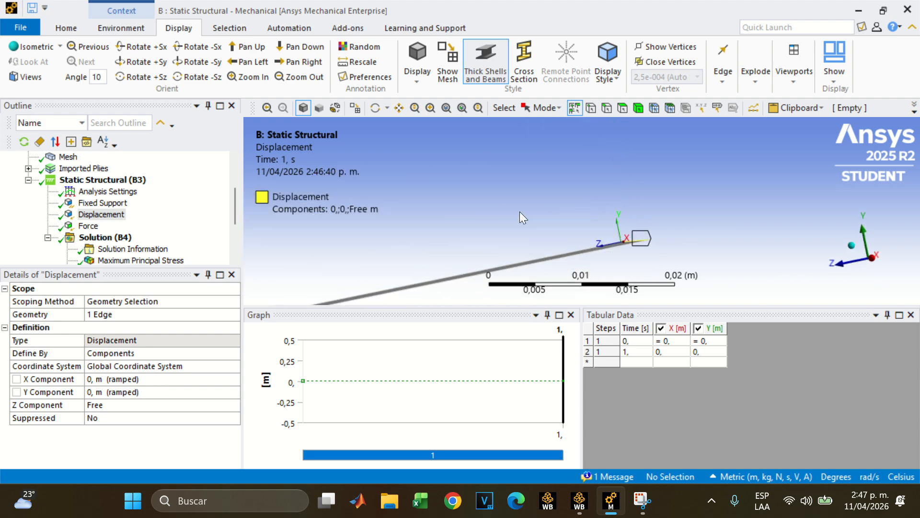
Review the Force's component settings and inspect the loaded face, including in a view aligned with the Y axis
left_click(88, 226)
middle_click_drag(477, 229, 482, 233)
scroll(493, 249, "down", 10)
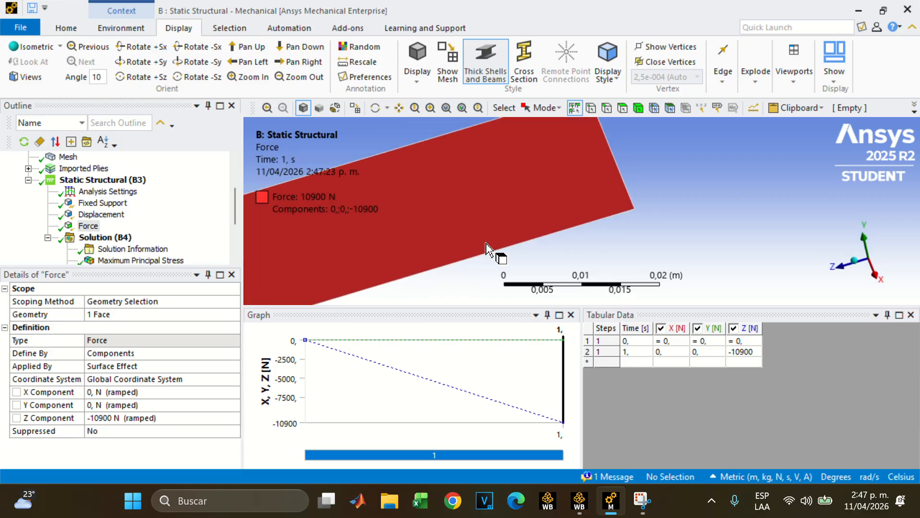
mouse_move(558, 232)
middle_mouse_down()
mouse_move(607, 252)
mouse_move(568, 242)
middle_mouse_up()
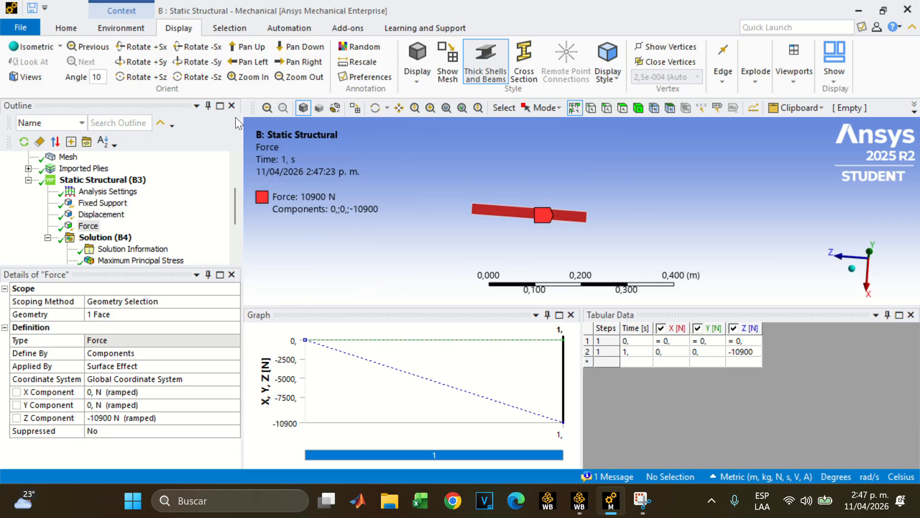
right_click_drag(410, 146, 651, 266)
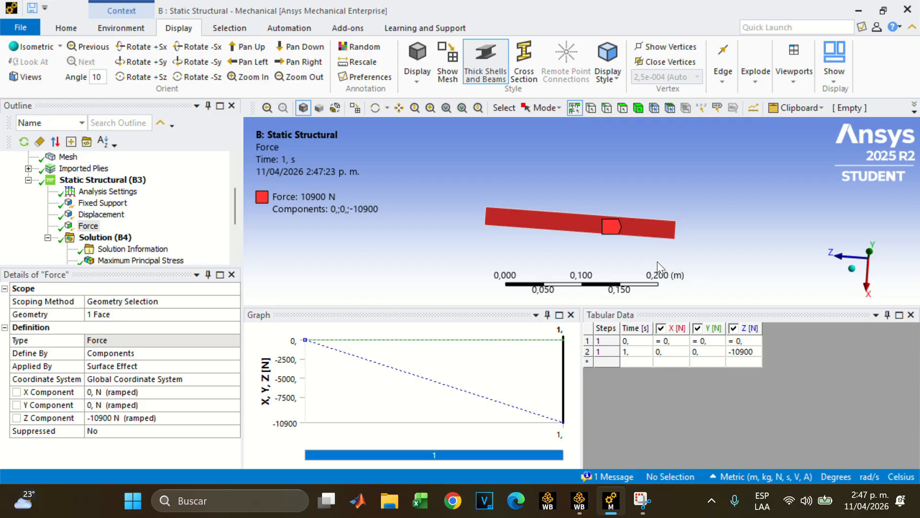
left_click(871, 252)
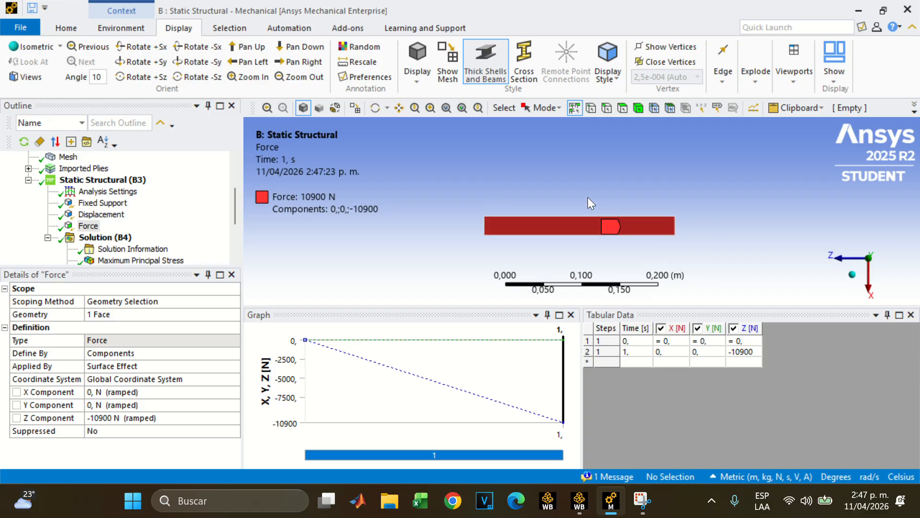
right_click_drag(421, 165, 751, 269)
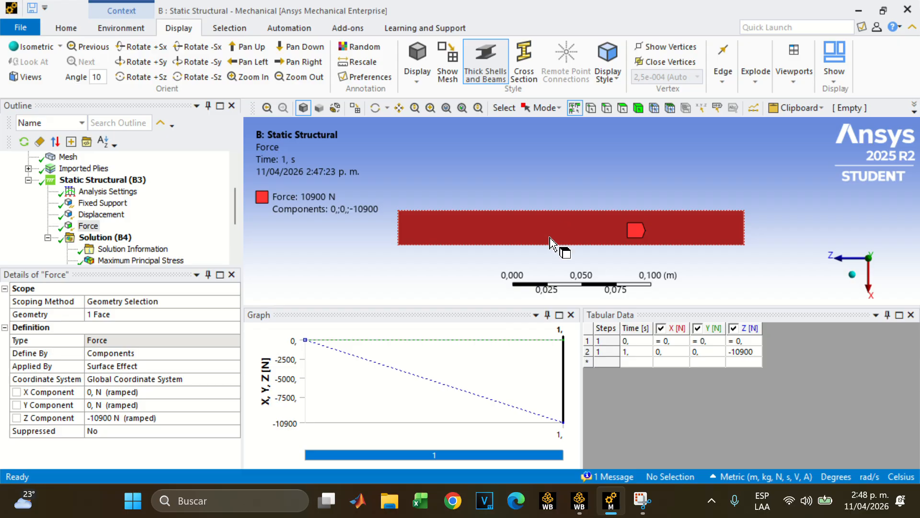
middle_click_drag(580, 209, 599, 163)
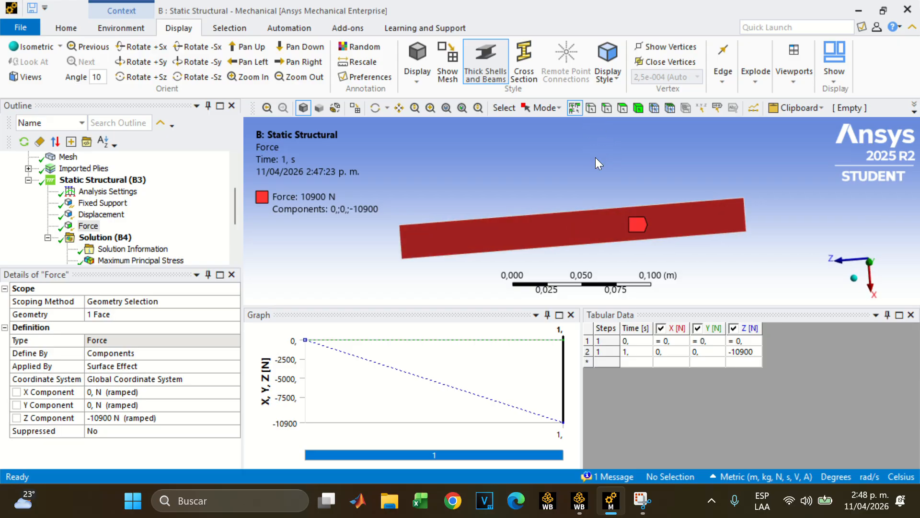
Check the Solution (B4) details and examine the Maximum Principal Stress result along the plate
scroll(94, 232, "down", 1)
left_click(114, 205)
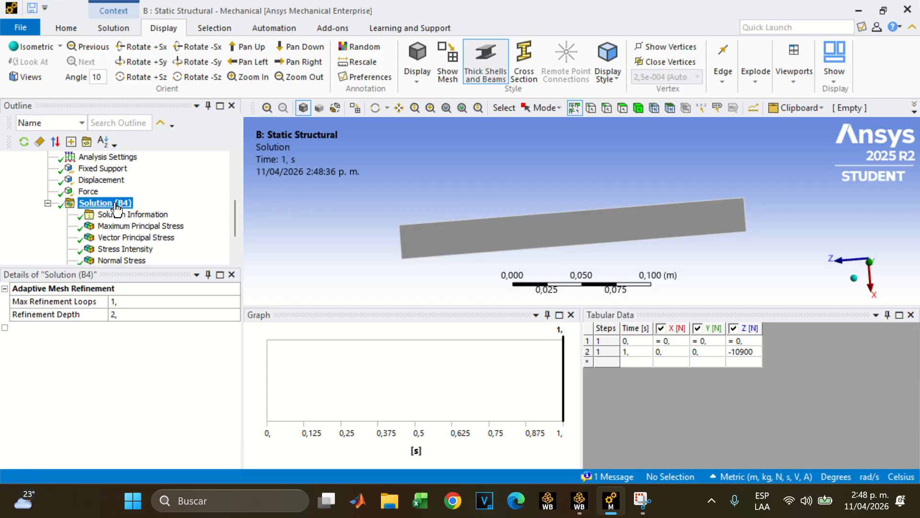
left_click(133, 226)
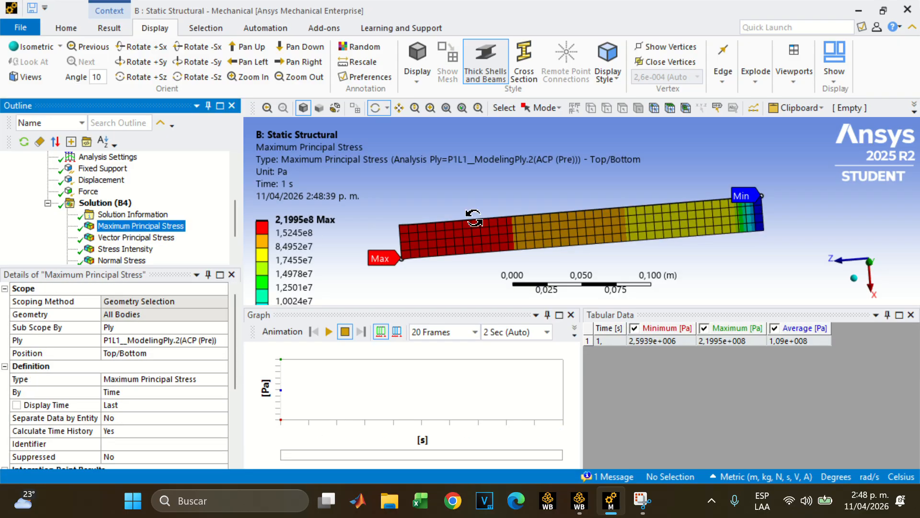
left_click_drag(599, 196, 578, 179)
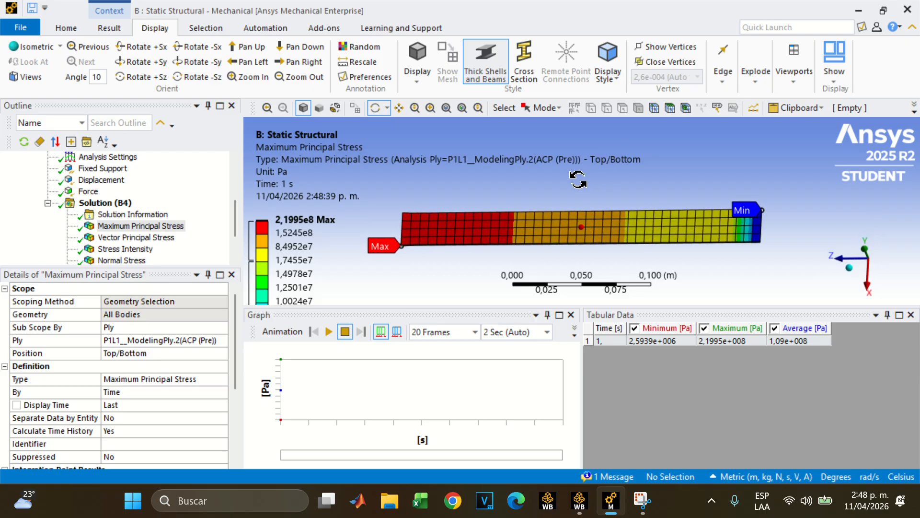
left_click(115, 228)
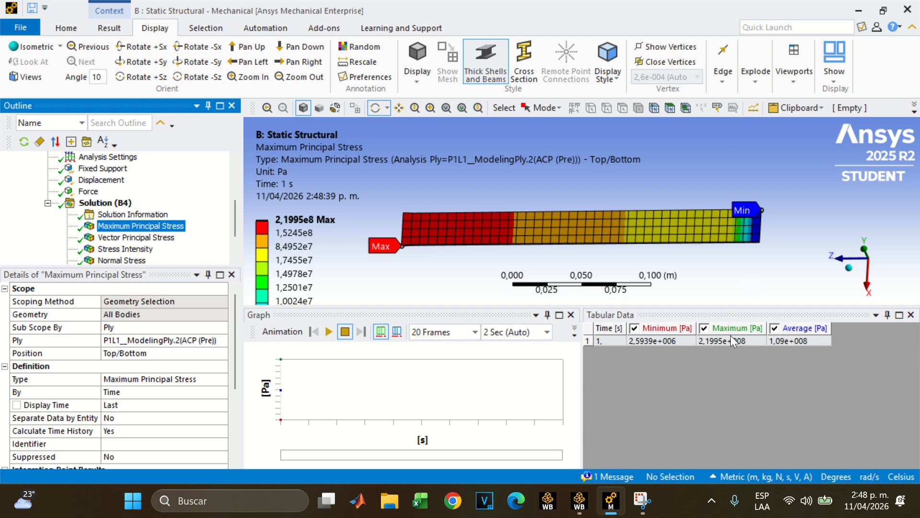
mouse_move(596, 247)
left_mouse_down()
mouse_move(622, 240)
mouse_move(588, 238)
left_mouse_up()
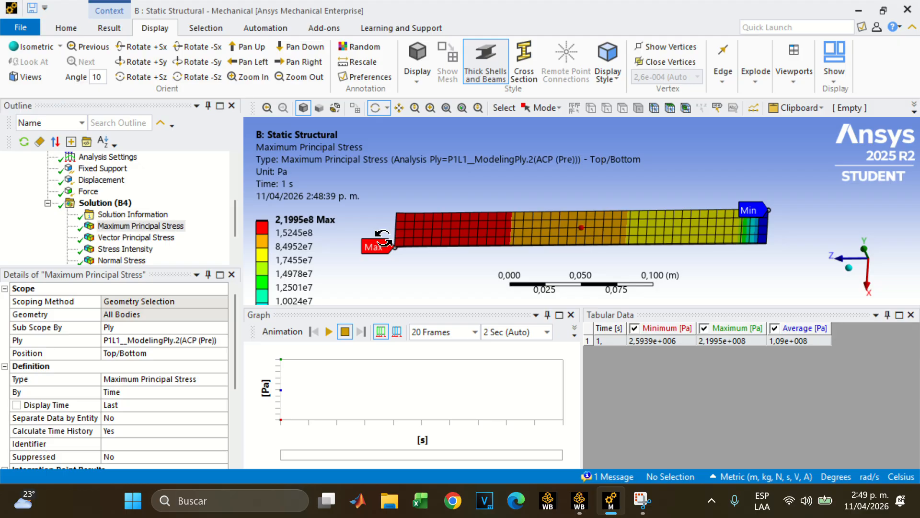
left_click_drag(374, 242, 424, 238)
Display the Vector Principal Stress result and look through the stress result types that can be inserted under the Solution
left_click(163, 237)
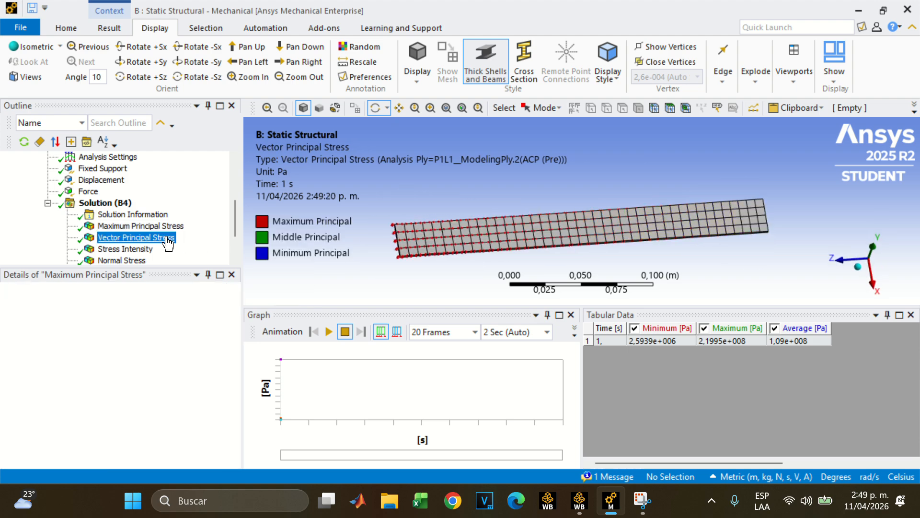
right_click_drag(390, 206, 803, 245)
right_click(100, 206)
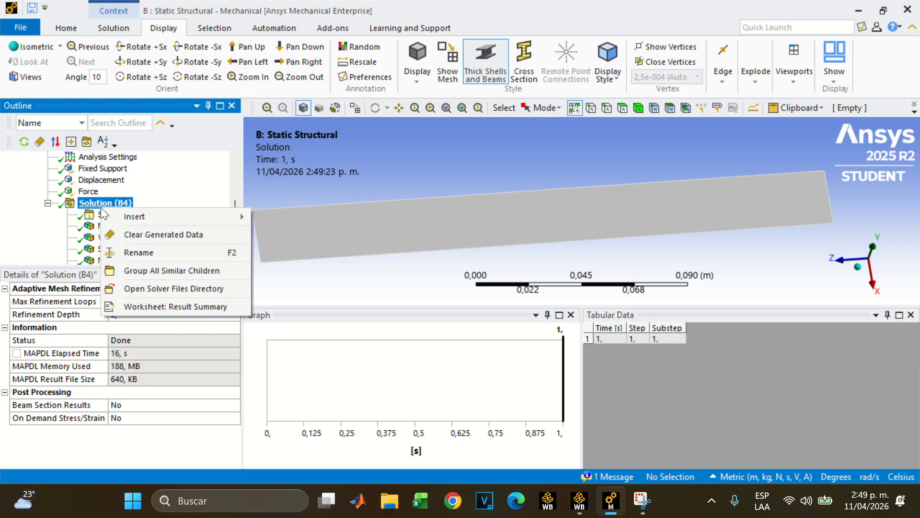
mouse_move(144, 217)
mouse_move(315, 190)
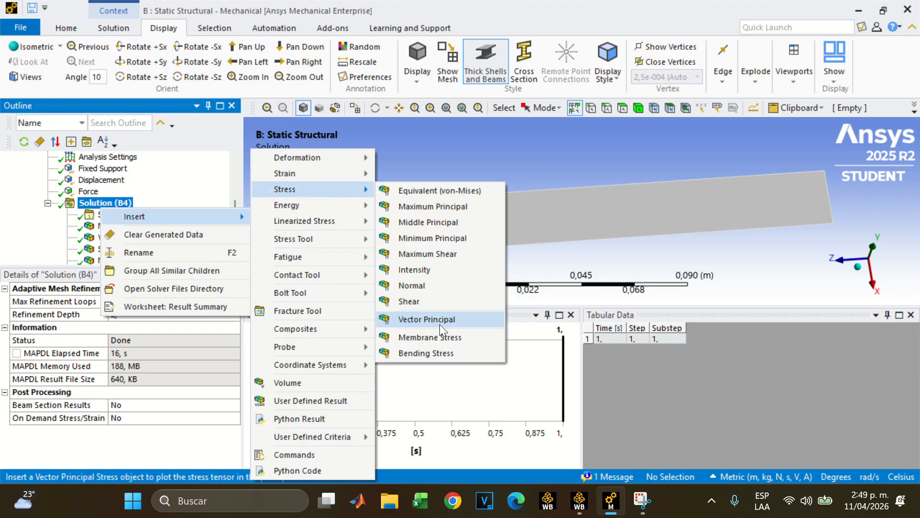
left_click(87, 206)
Examine the Vector Principal Stress arrows across the plate's mesh up close and from several angles
left_click(139, 238)
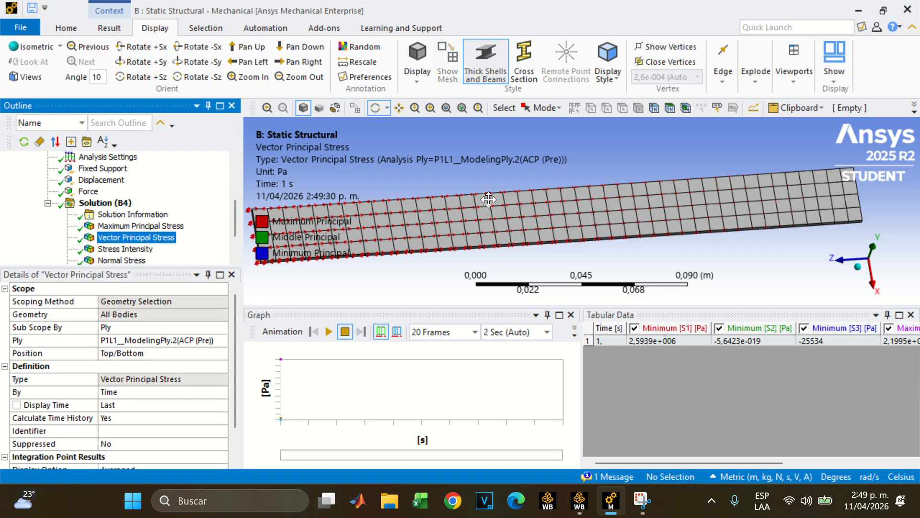
middle_click_drag(615, 207, 622, 213)
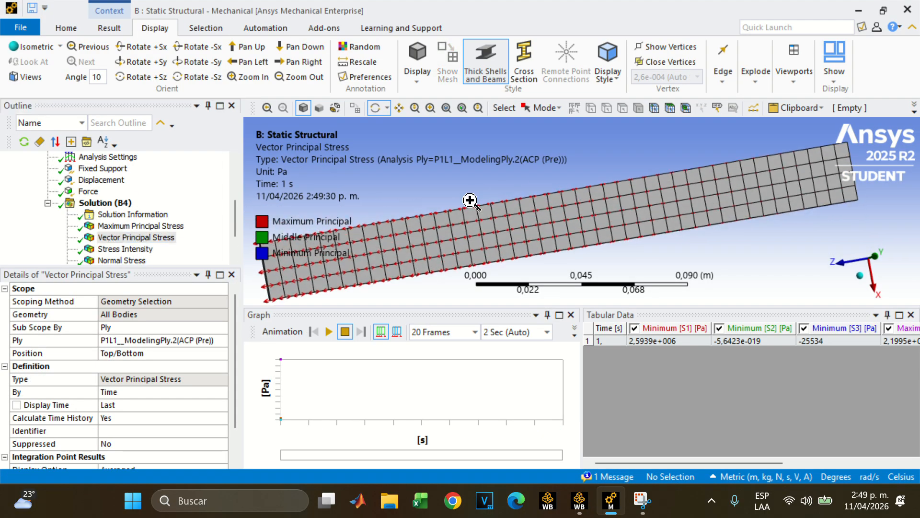
right_click_drag(470, 200, 551, 265)
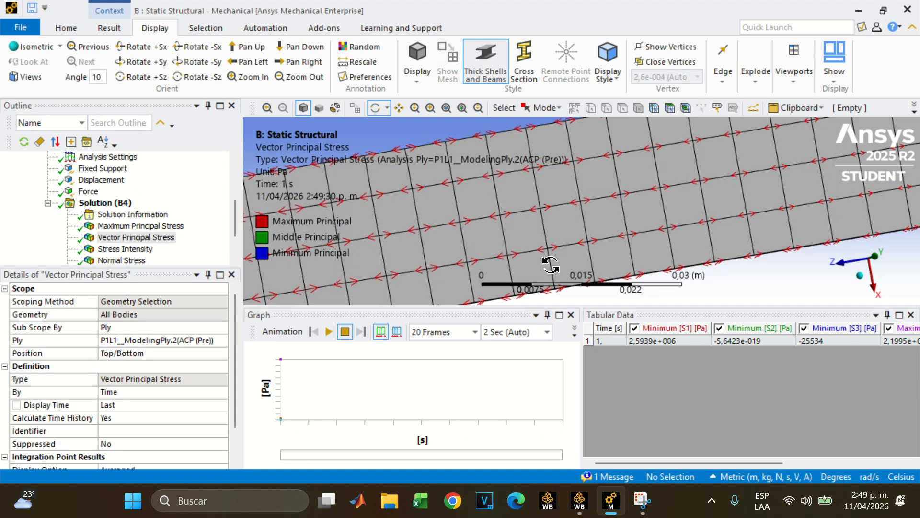
middle_click_drag(602, 241, 592, 185)
scroll(592, 185, "down", 7)
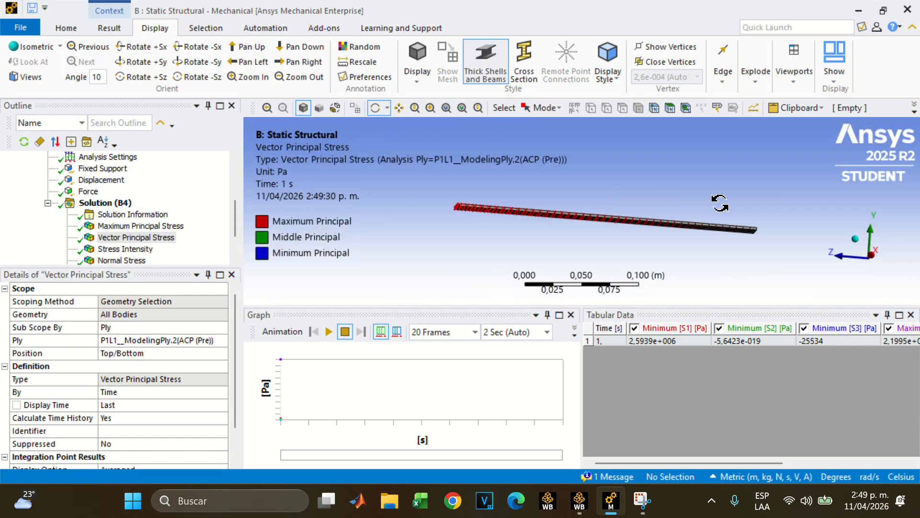
middle_click_drag(718, 203, 735, 210)
scroll(752, 222, "up", 8)
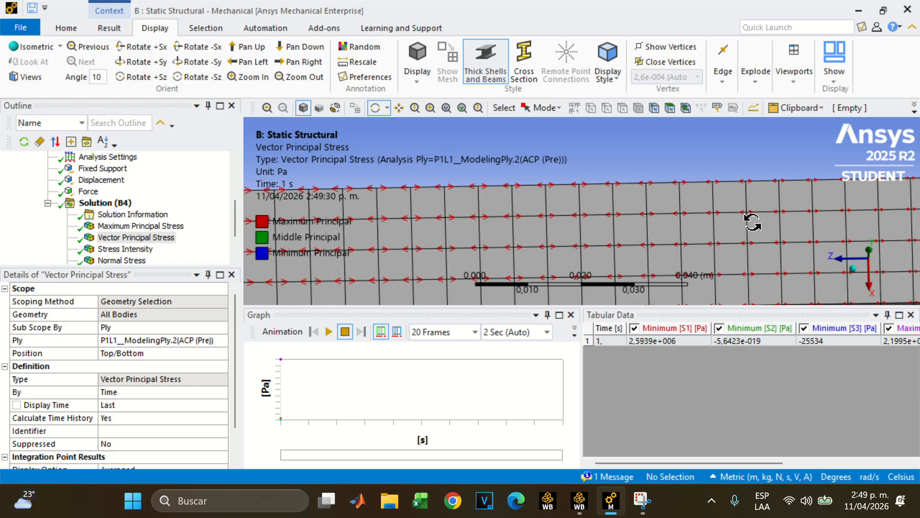
scroll(752, 222, "down", 5)
scroll(109, 236, "down", 2)
scroll(519, 231, "down", 2)
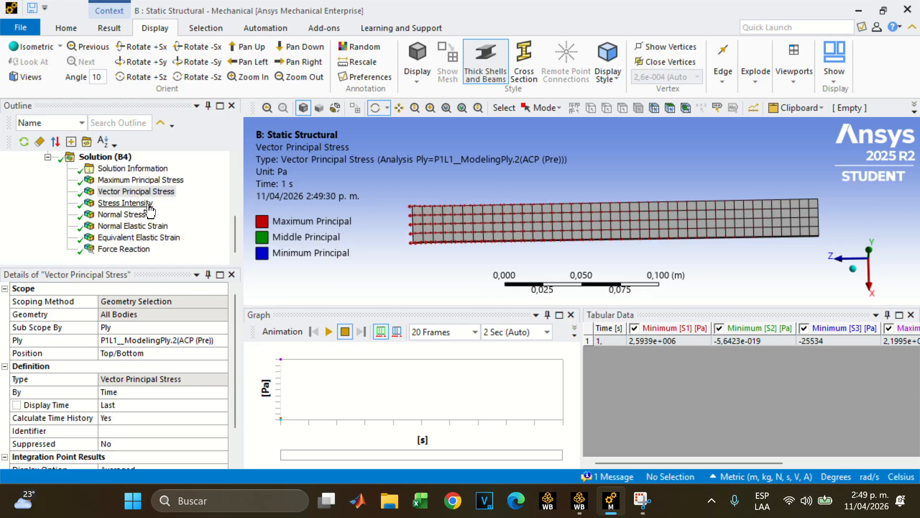
Review the Force Reaction at the Fixed Support and inspect its reaction arrow at the plate's end
left_click(140, 250)
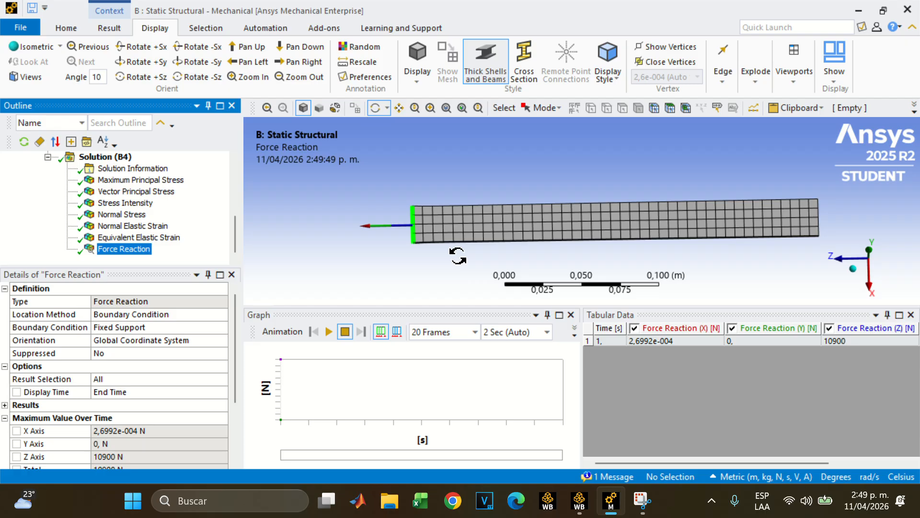
left_click_drag(403, 243, 422, 229)
right_click_drag(400, 185, 449, 264)
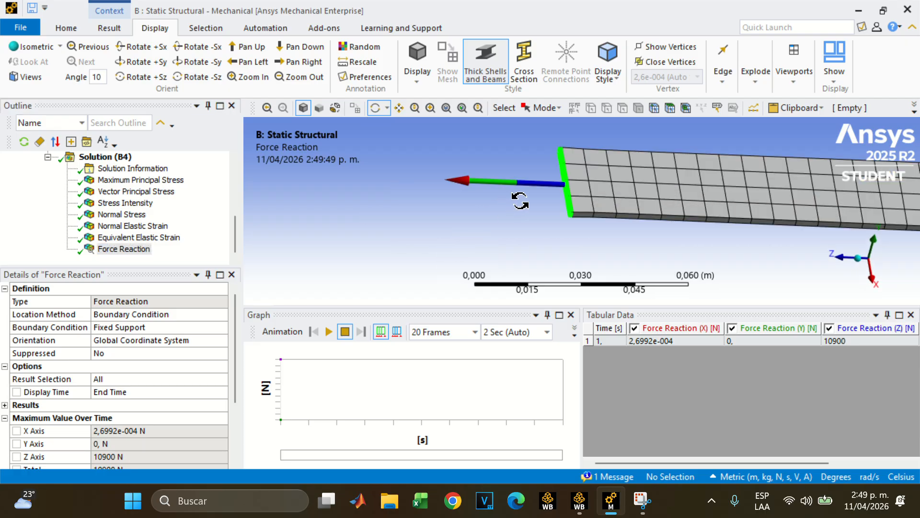
scroll(698, 172, "down", 9)
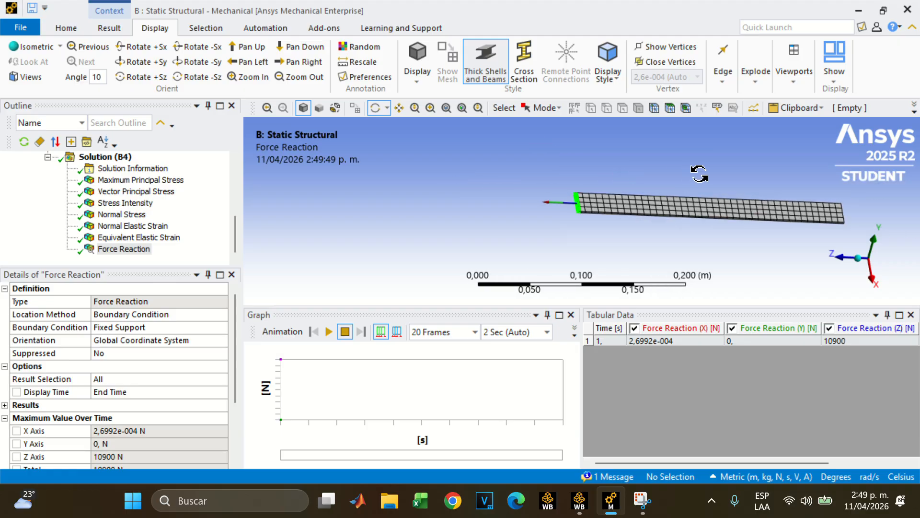
scroll(704, 181, "up", 4)
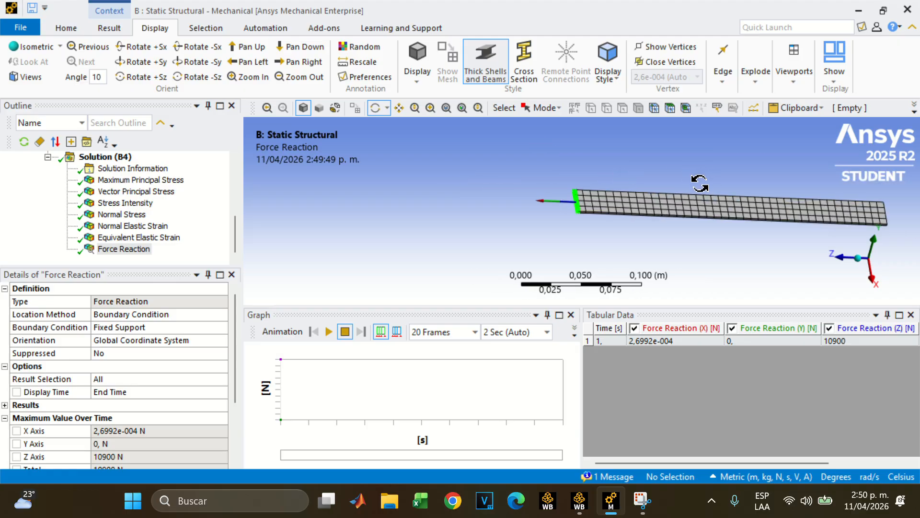
View the Equivalent and Normal Elastic Strain results, followed by the Normal Stress and Stress Intensity results
left_click(135, 237)
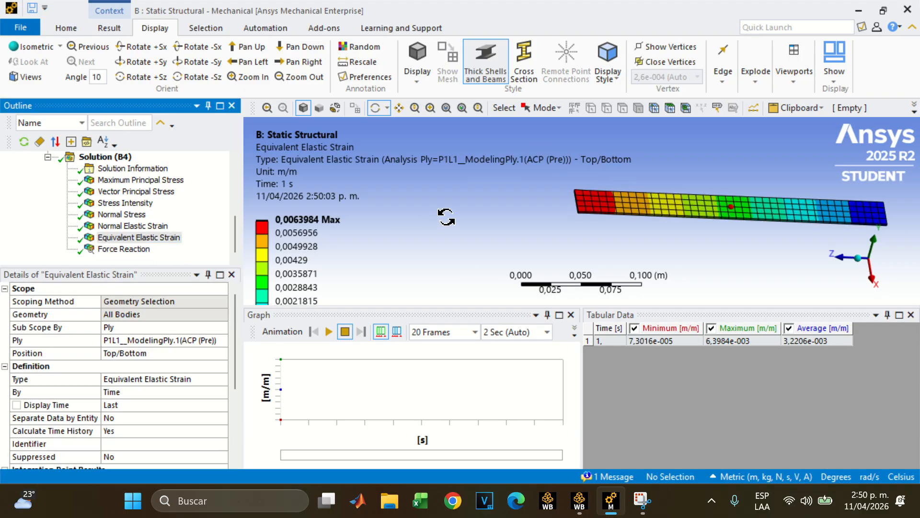
left_click_drag(447, 217, 434, 234)
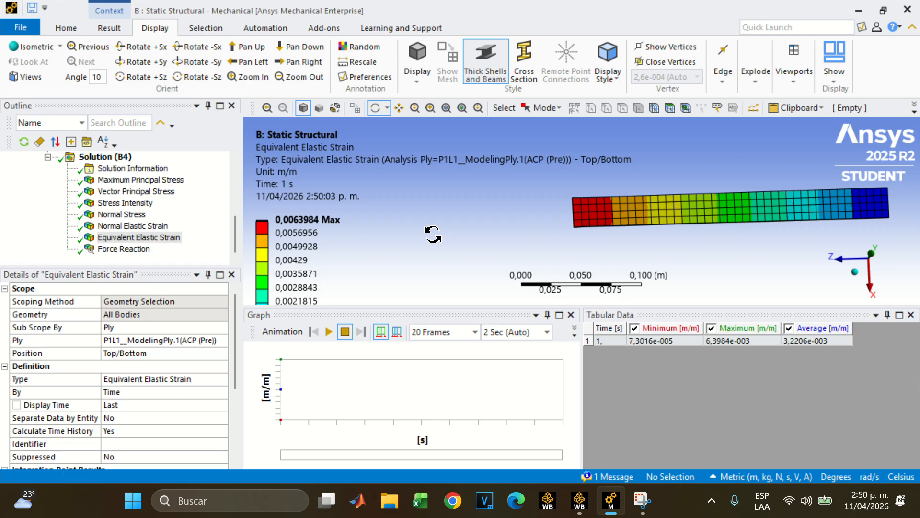
left_click(137, 226)
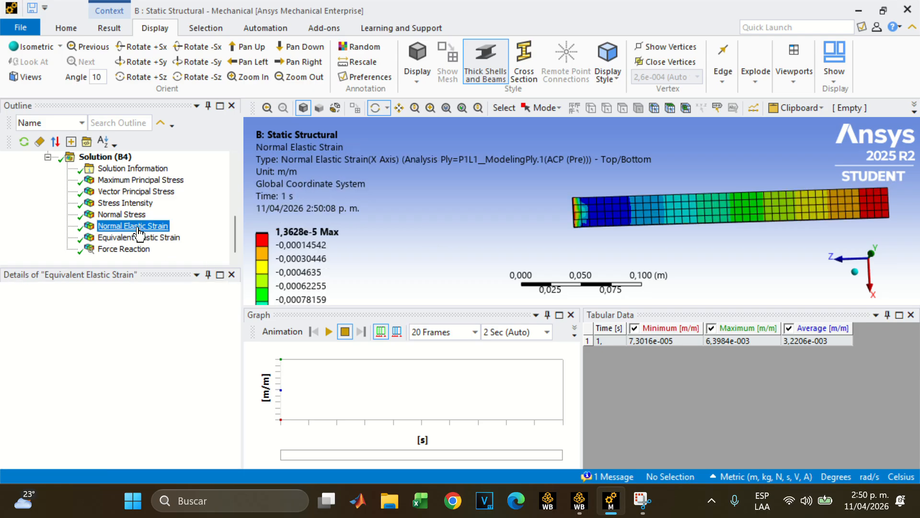
left_click(130, 215)
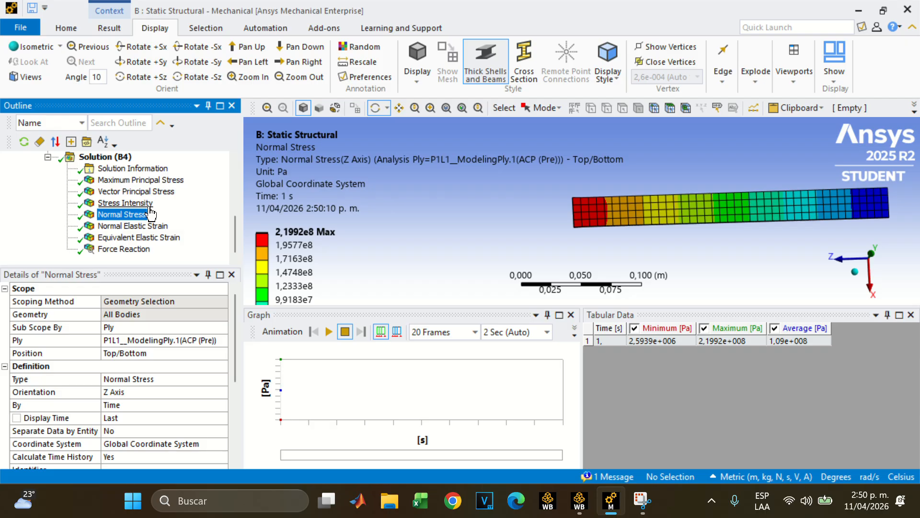
left_click(126, 203)
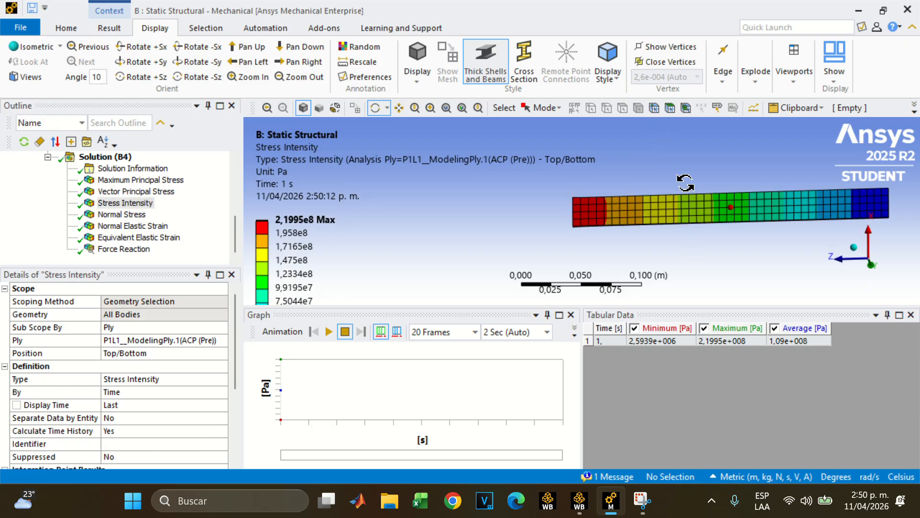